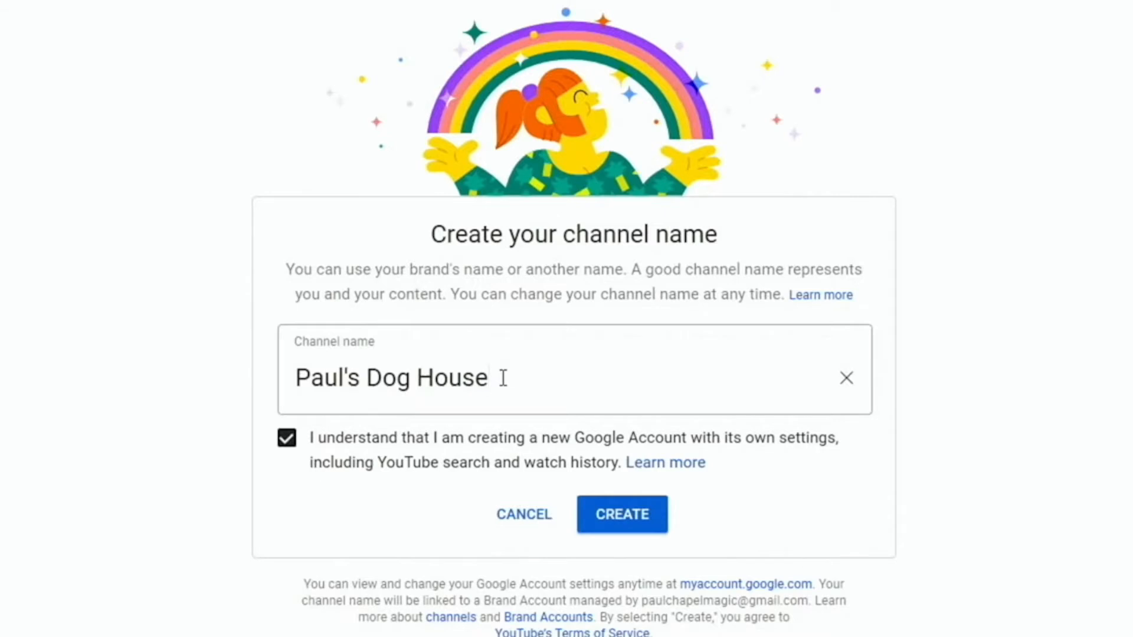
Try to create the channel with the name Paul's "Big Dog" Dog Houses.
left_click(368, 378)
type("\"")
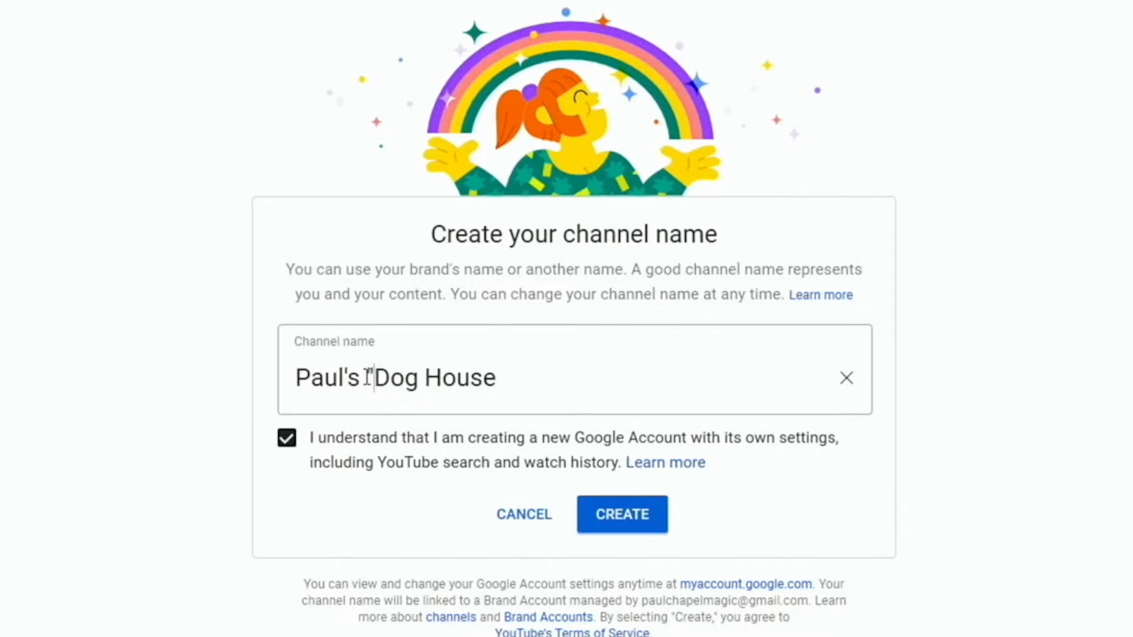
type("Big Do")
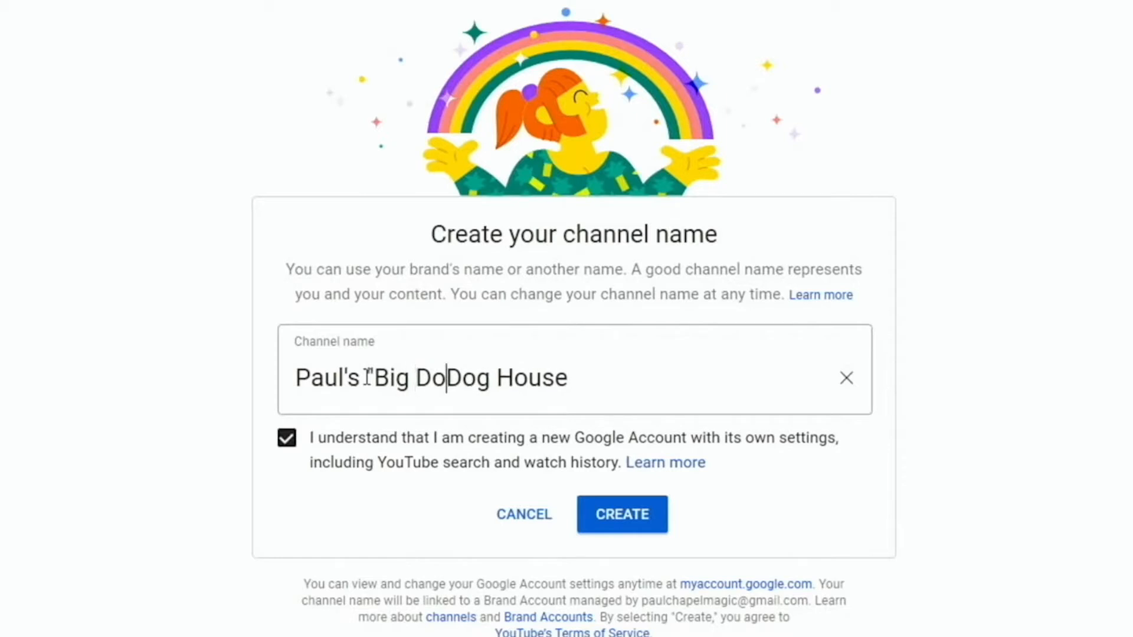
type("g\"")
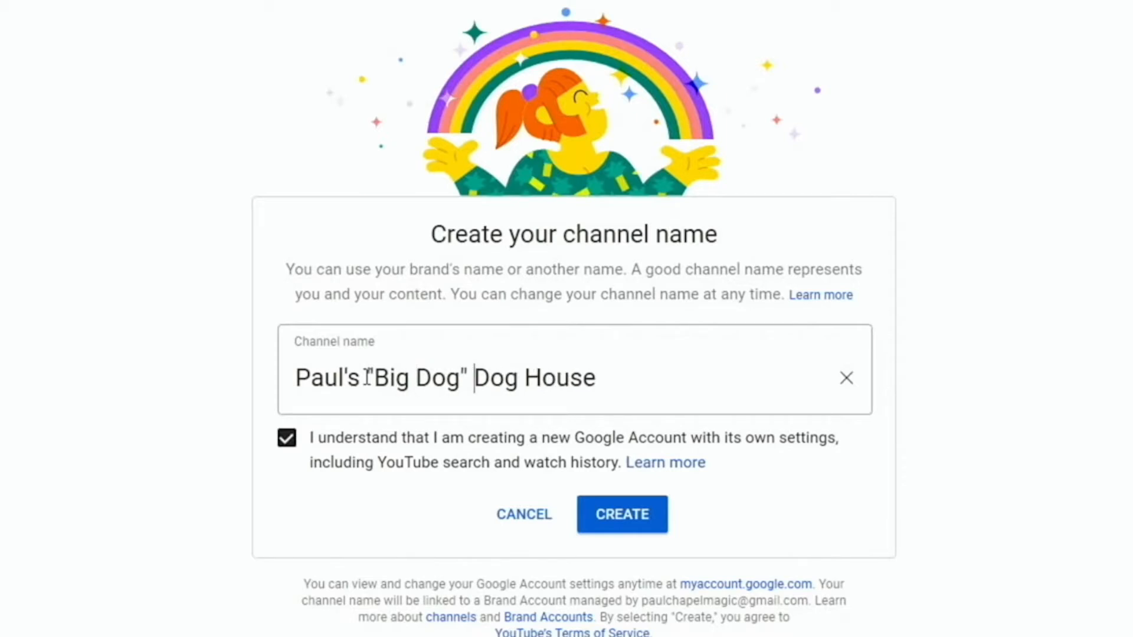
left_click(597, 383)
type("s")
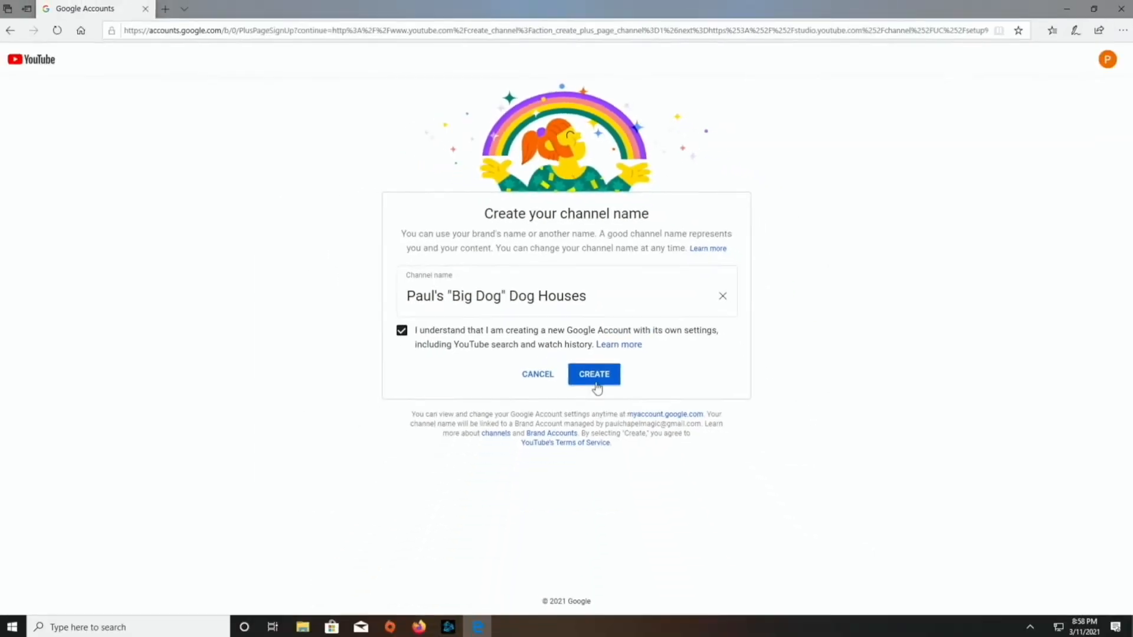
left_click(596, 383)
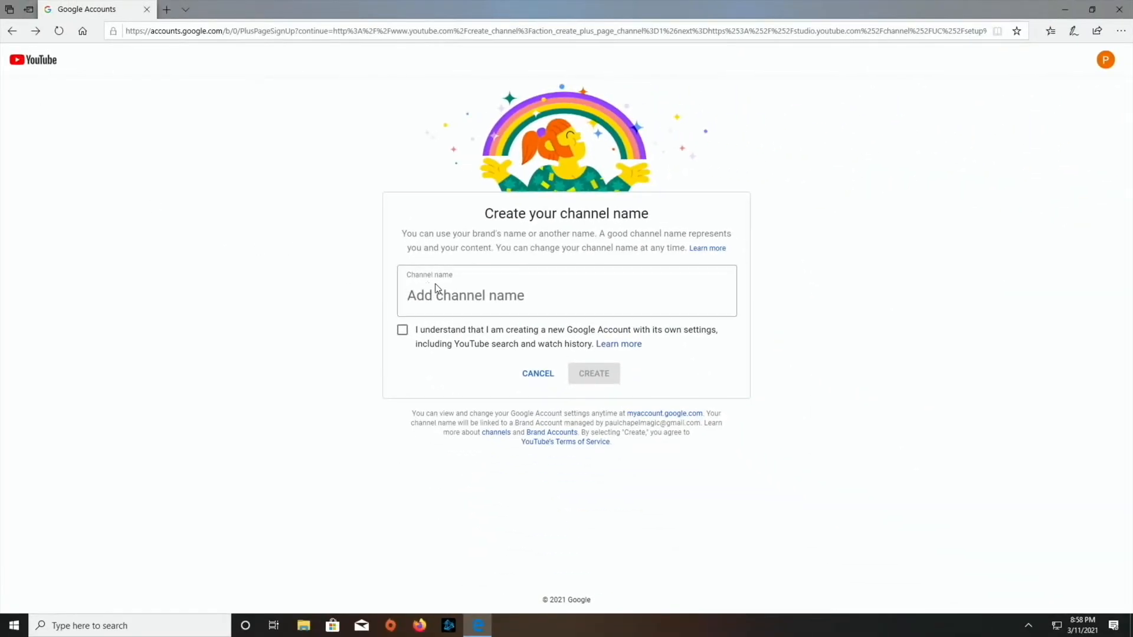
Name the channel Paul's Big Houses, accept the new Google Account acknowledgement and create the channel.
type("Paul")
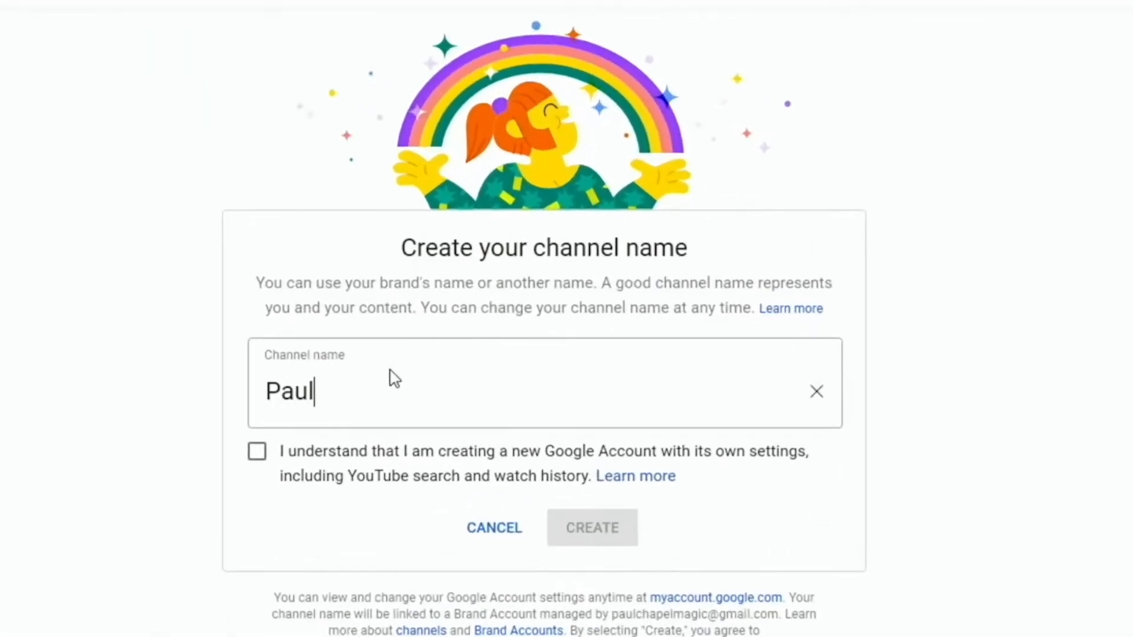
type("'s Big Hou")
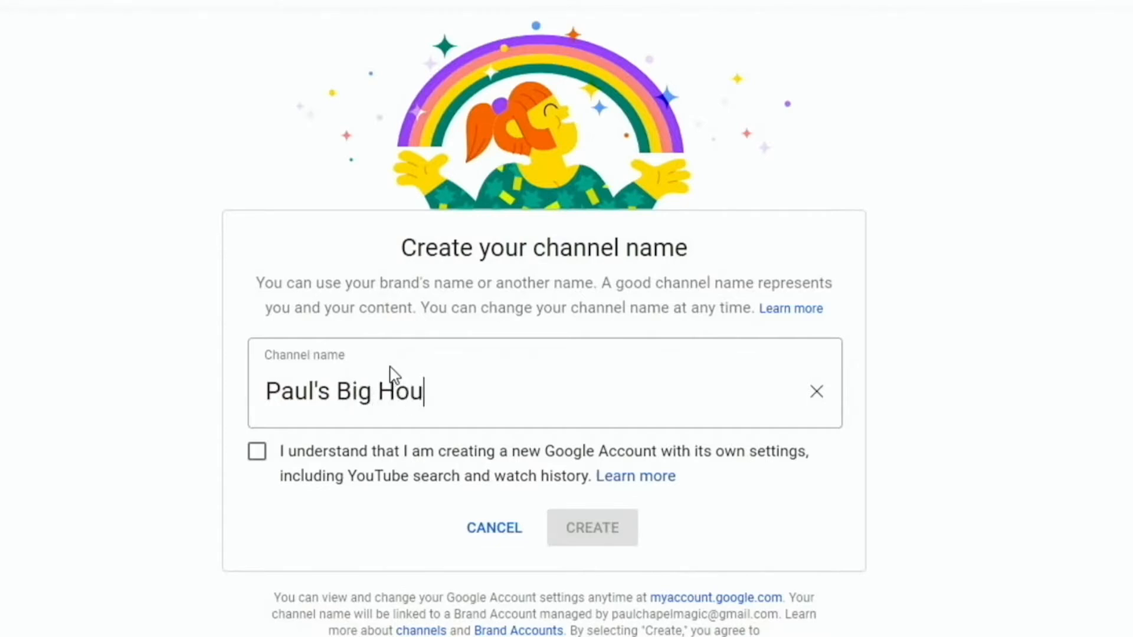
type("se")
left_click(256, 454)
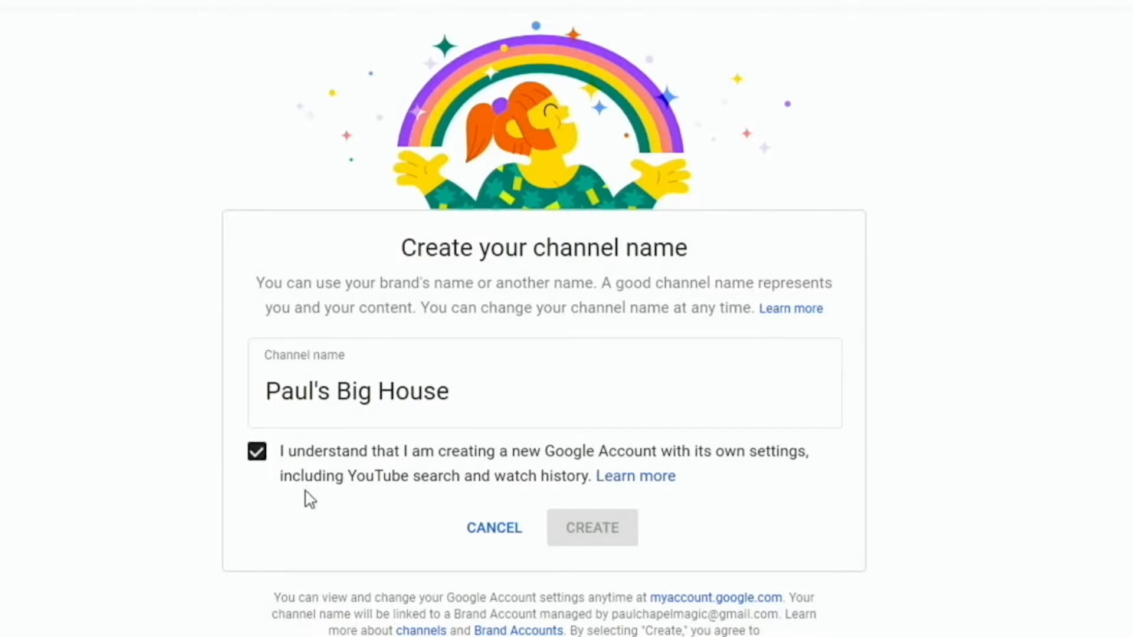
left_click(564, 405)
type("s")
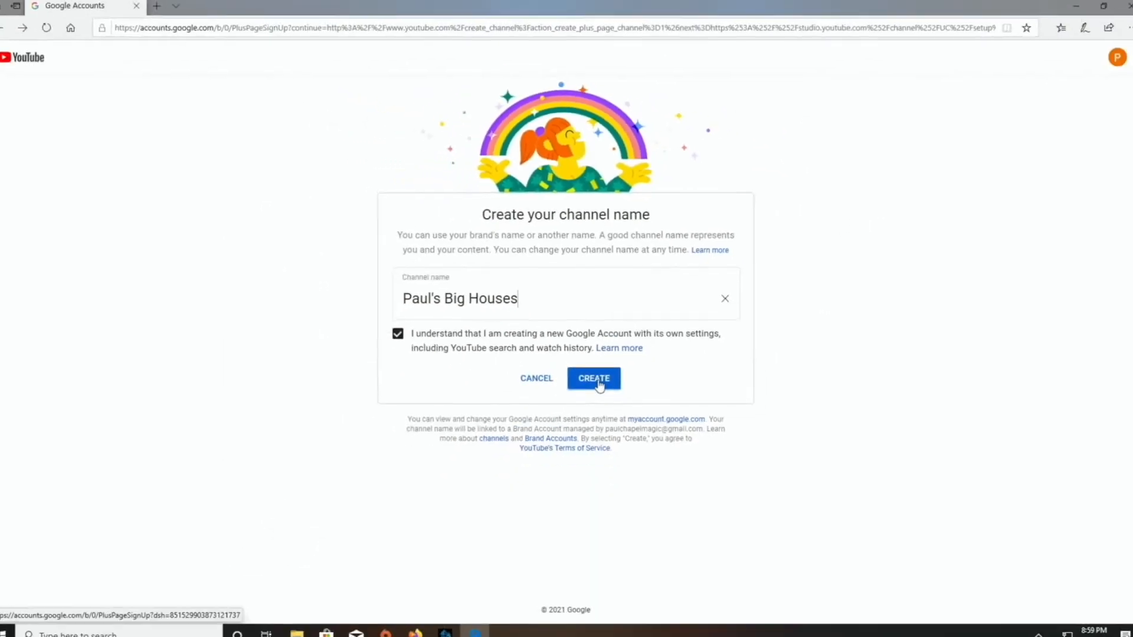
left_click(599, 381)
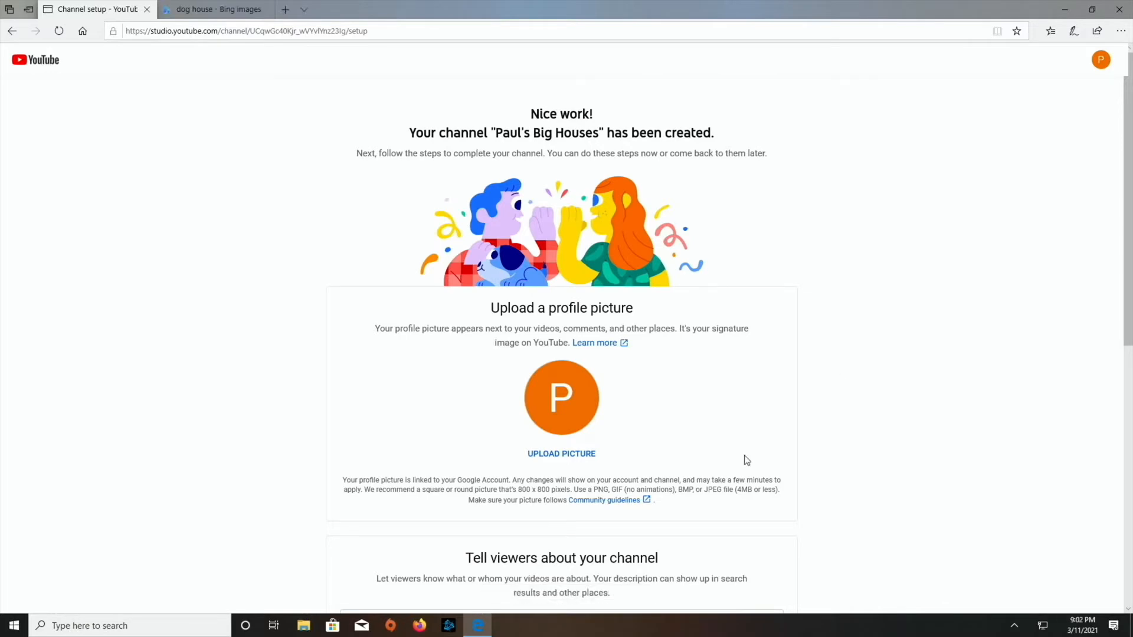
Enter "I make big houses" as the channel description and save the channel setup.
scroll(745, 458, "down", 8)
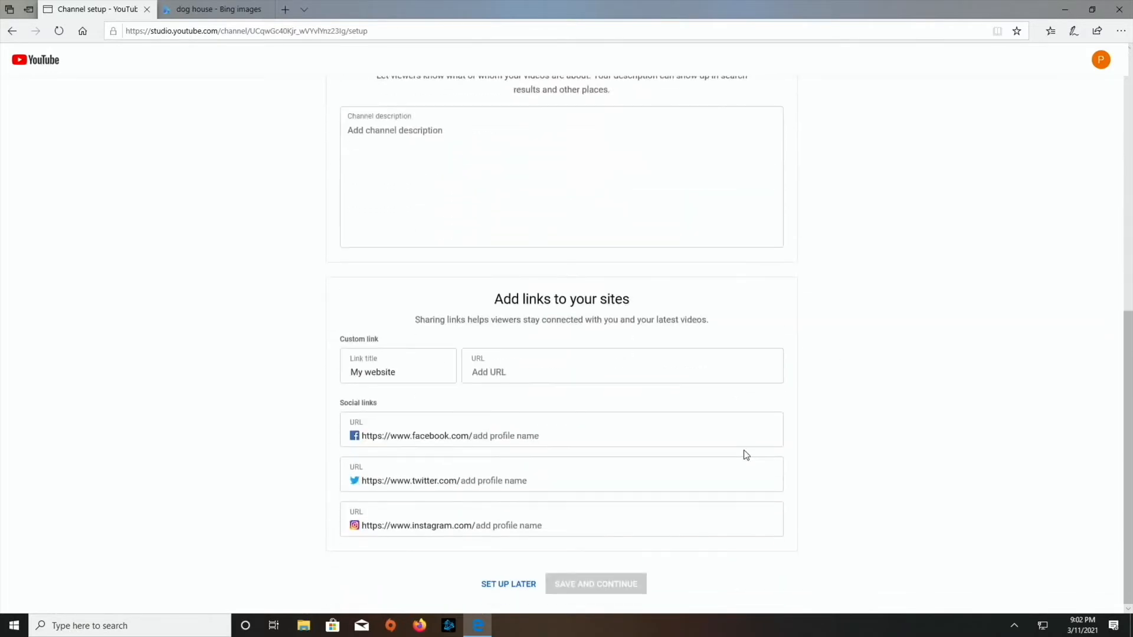
scroll(746, 455, "up", 6)
scroll(746, 455, "down", 1)
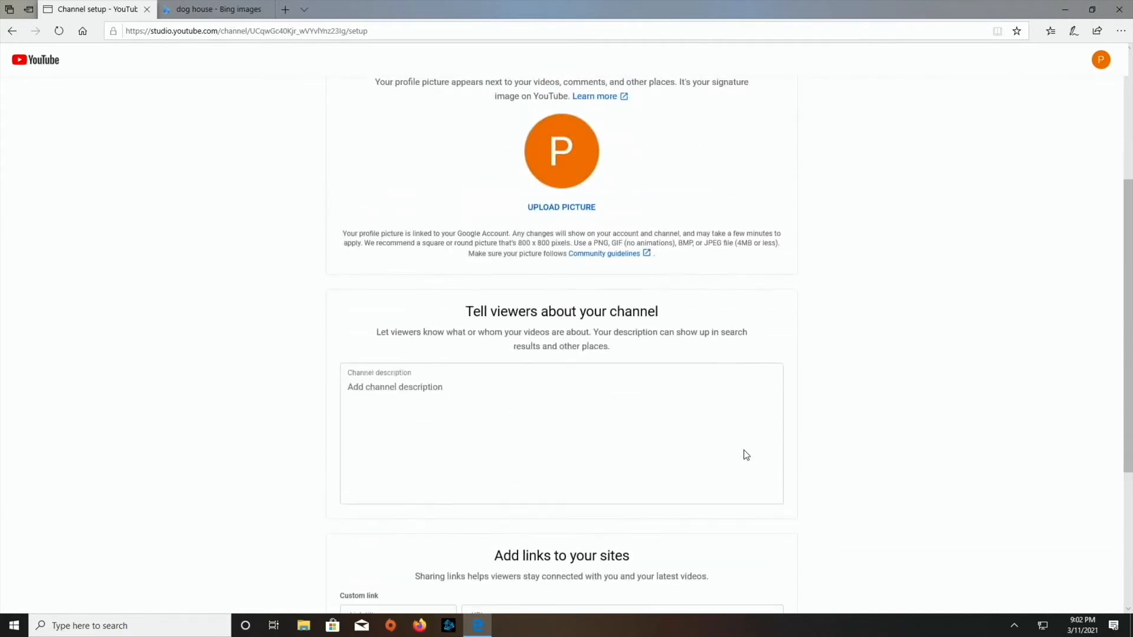
scroll(745, 455, "down", 1)
scroll(745, 455, "up", 2)
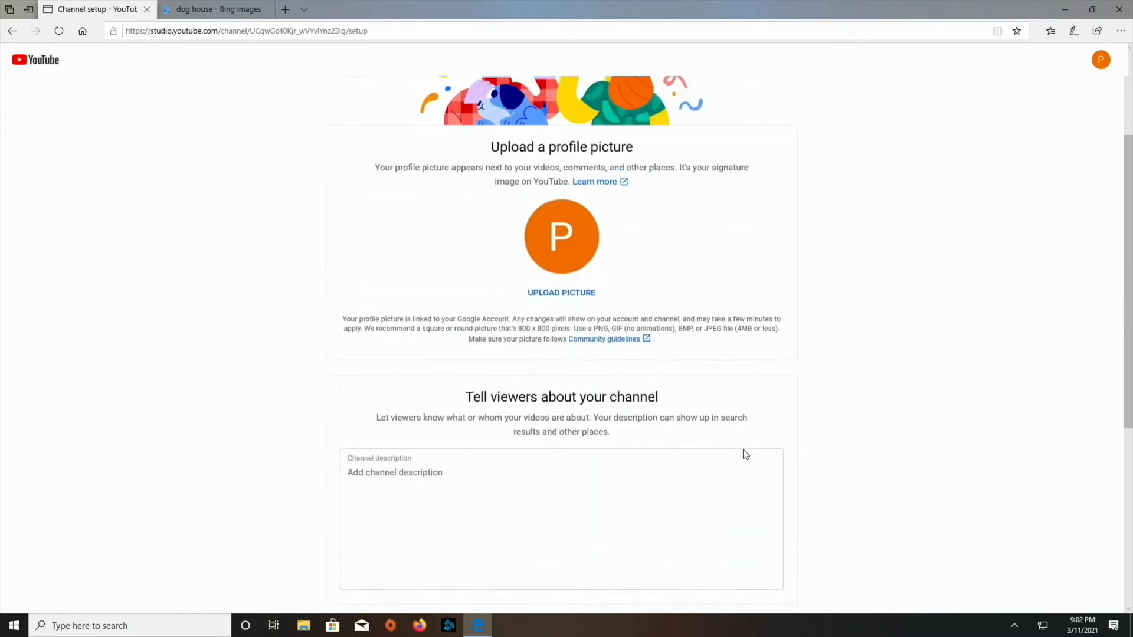
left_click(403, 466)
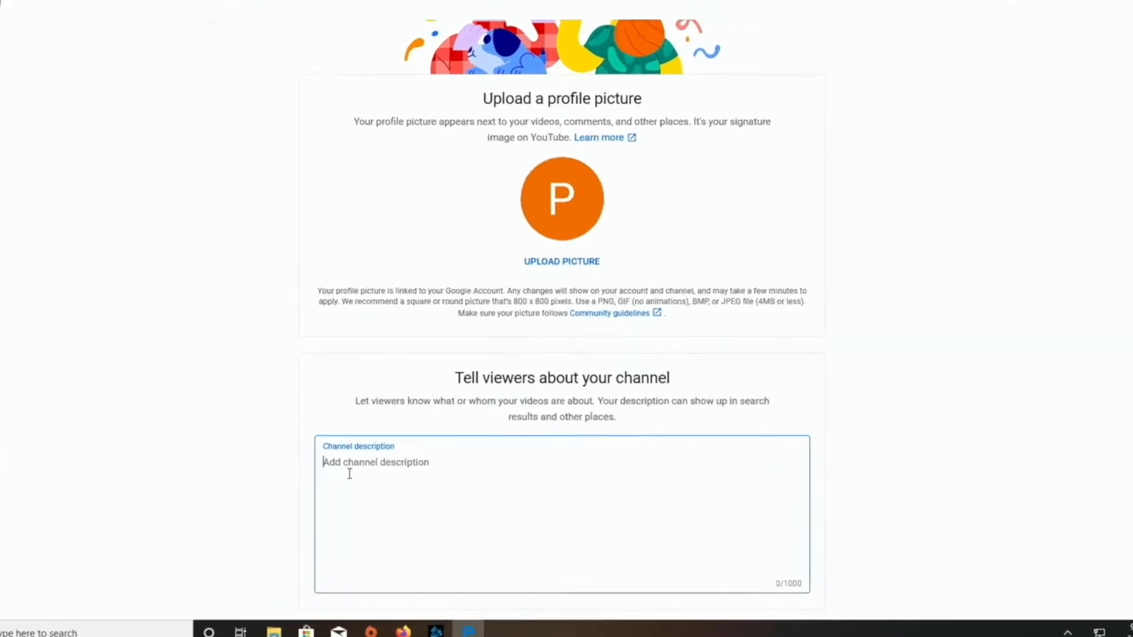
type("I m")
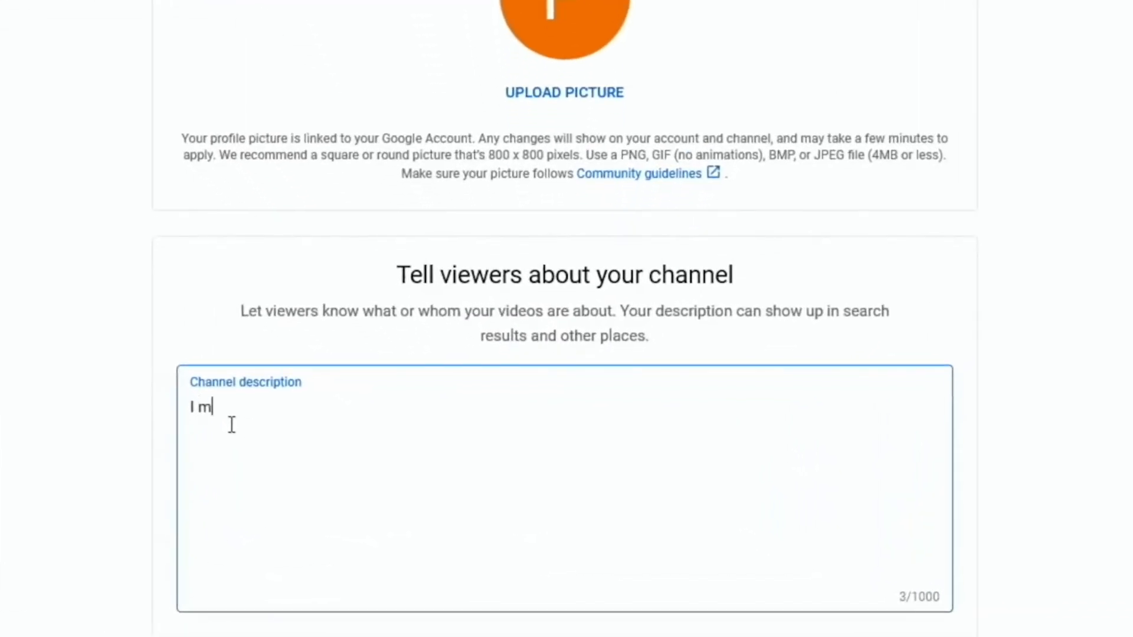
type("ake big houses")
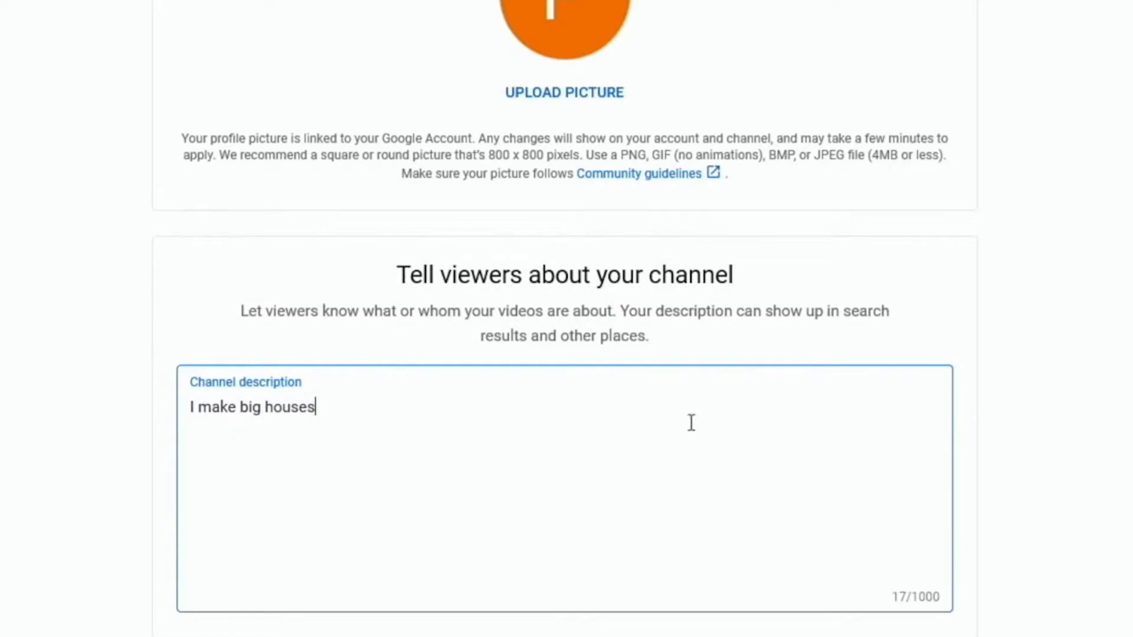
scroll(974, 481, "up", 3)
scroll(990, 498, "down", 10)
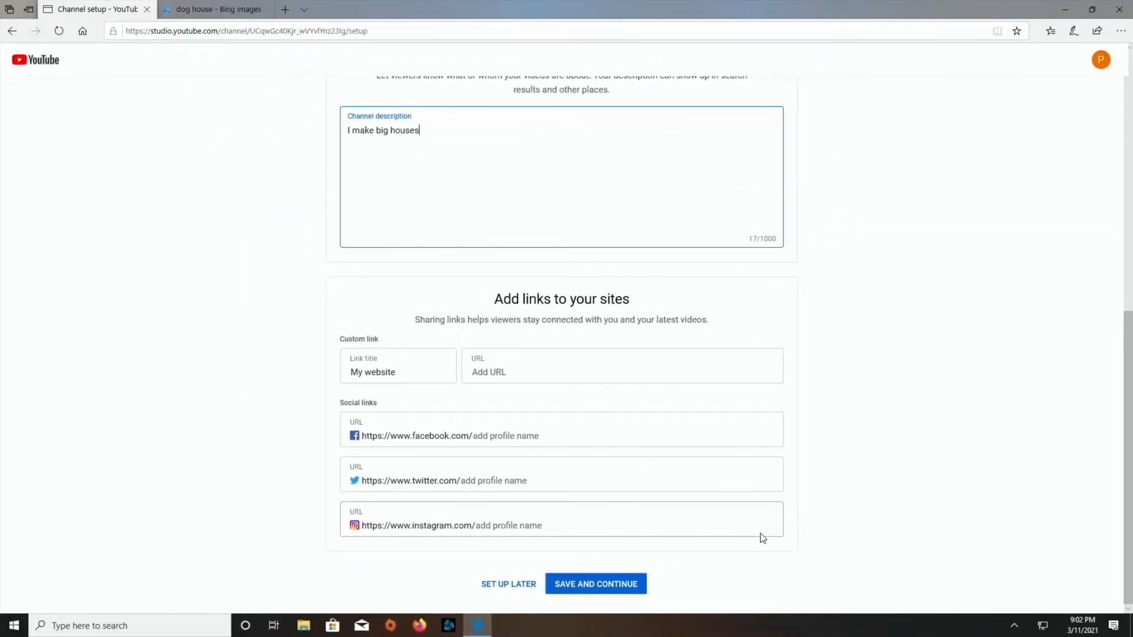
left_click(619, 585)
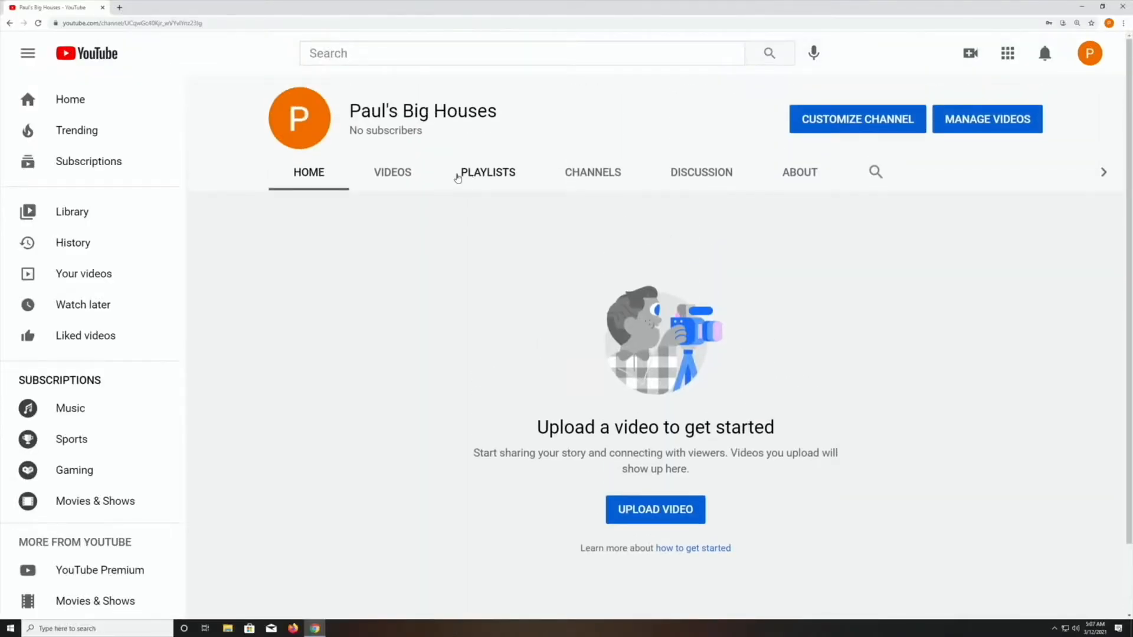
scroll(590, 177, "down", 2)
scroll(590, 177, "up", 2)
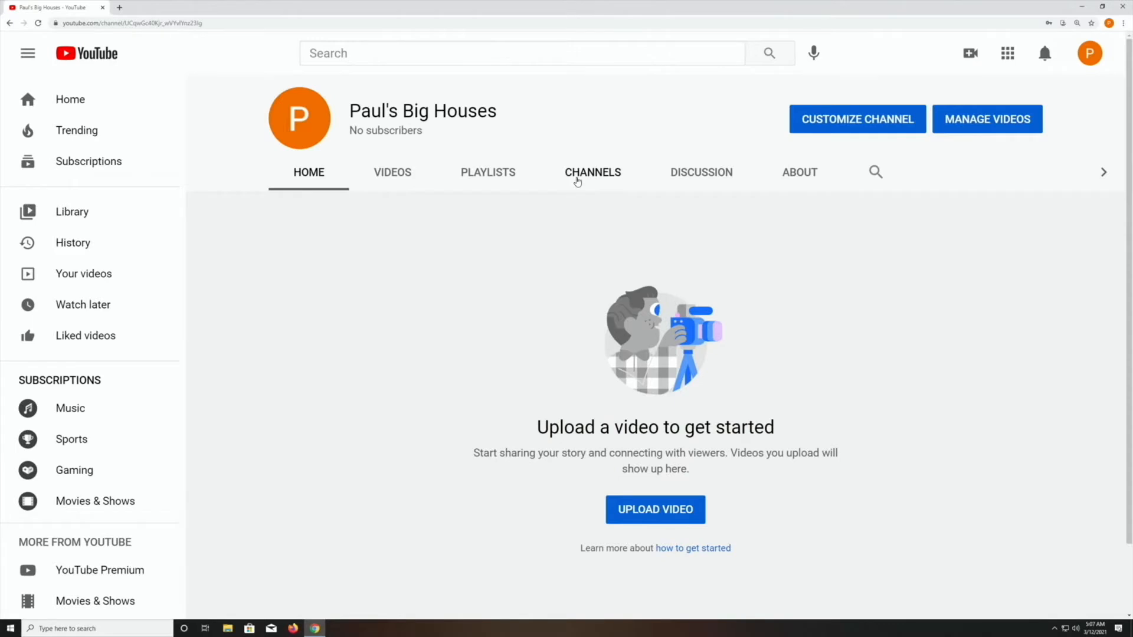
key("ctrl+plus")
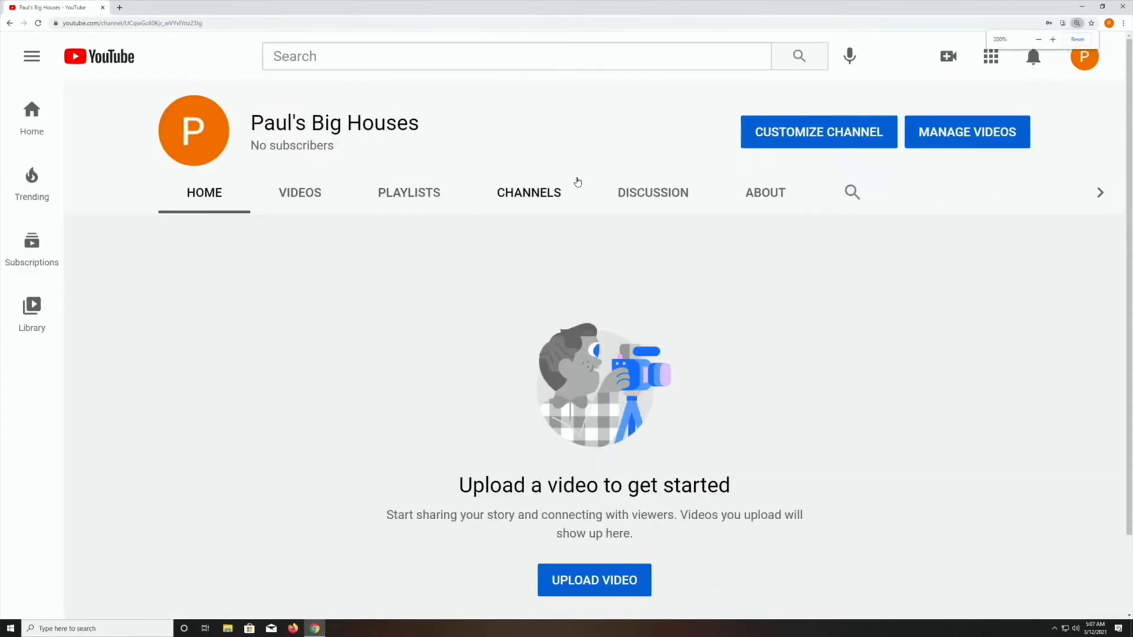
key("ctrl+minus")
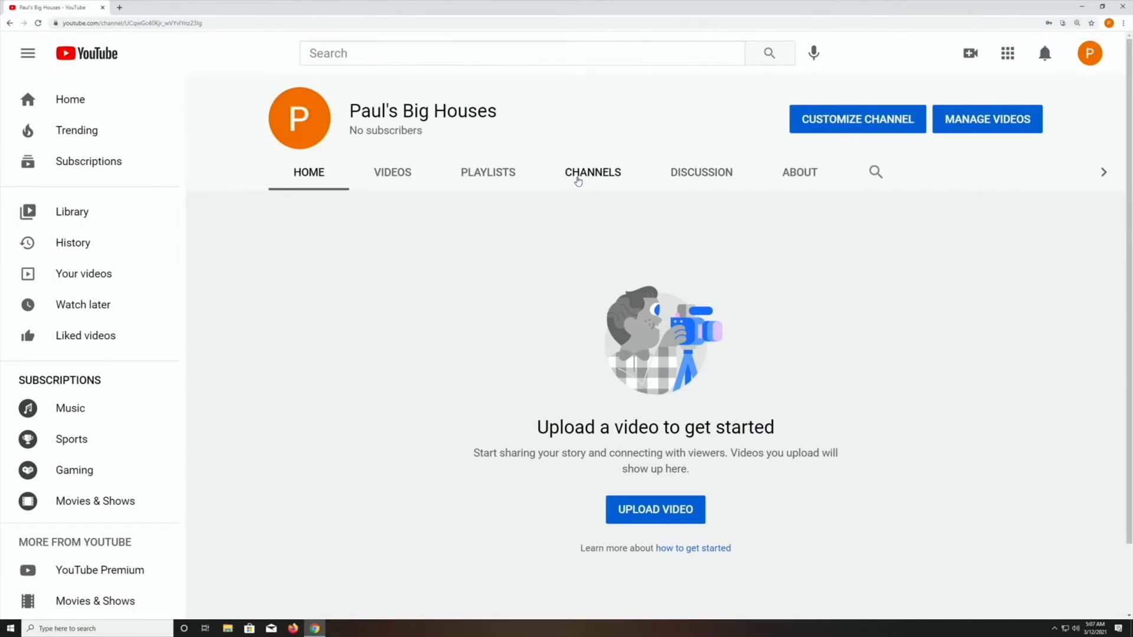
scroll(659, 212, "down", 1)
scroll(659, 213, "up", 1)
Open the channel's branding customization and upload Doggy02 as the profile picture, cropped closely around the dog house.
left_click(853, 121)
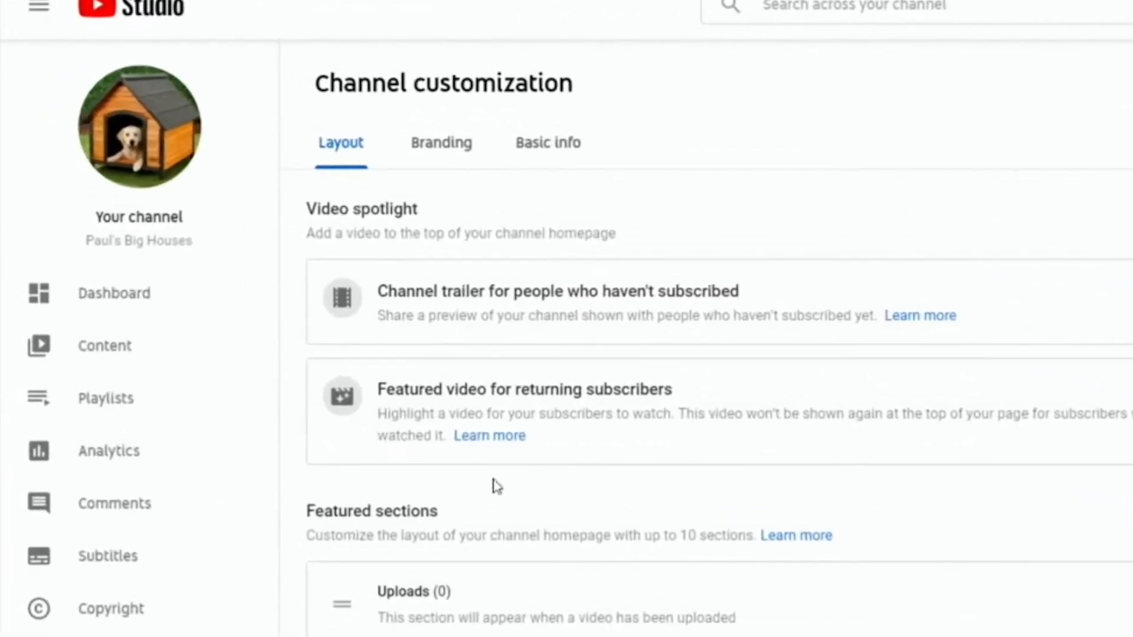
left_click(459, 150)
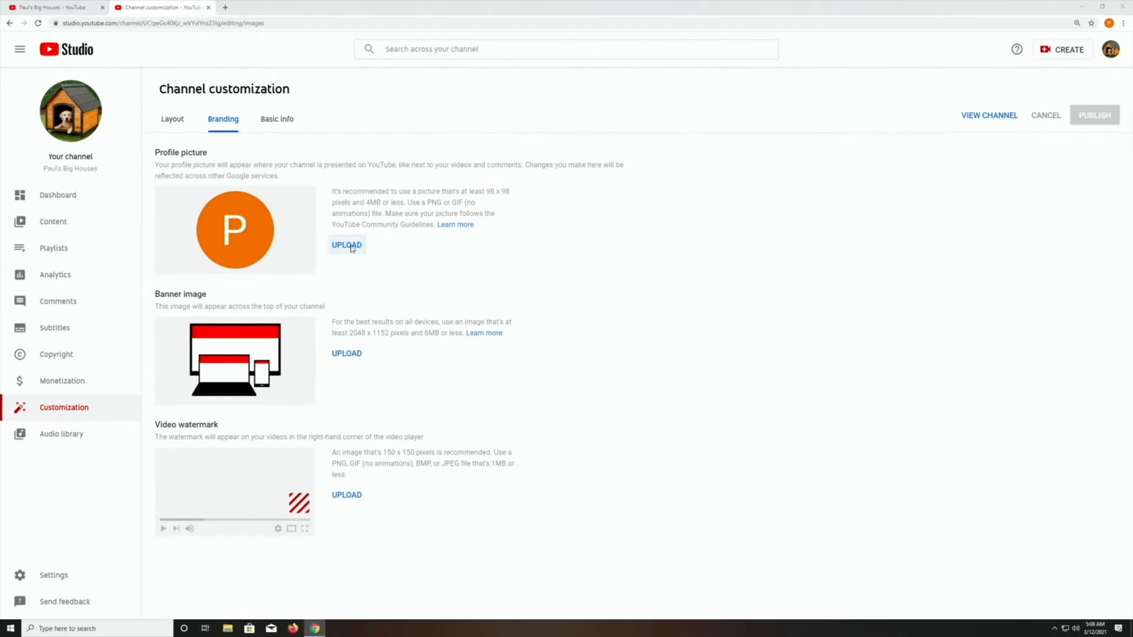
left_click(348, 246)
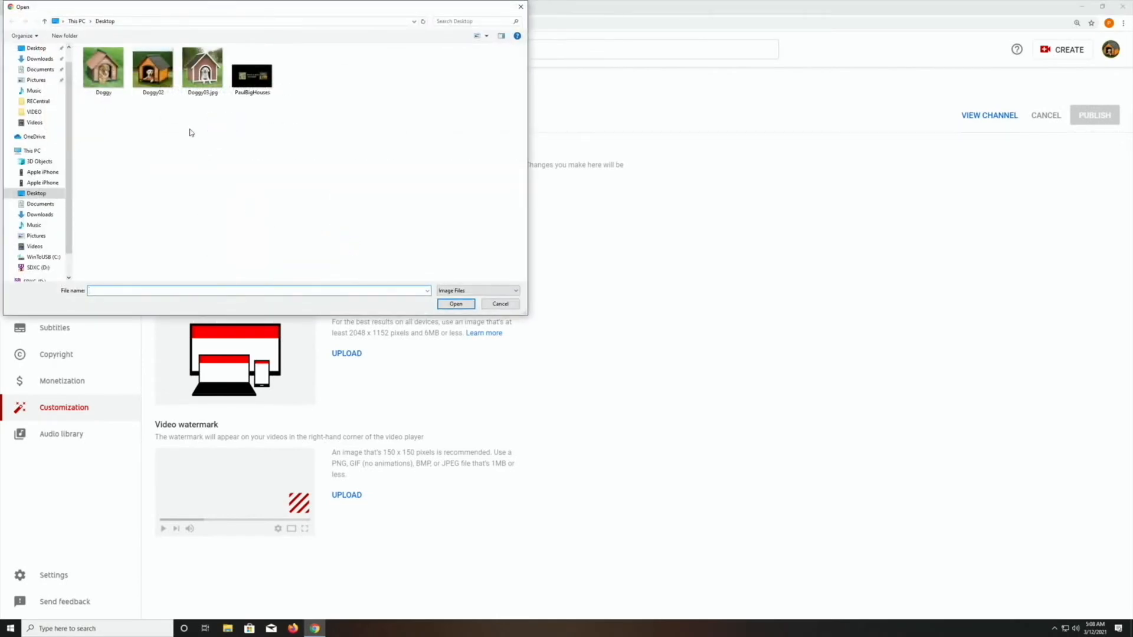
left_click(157, 72)
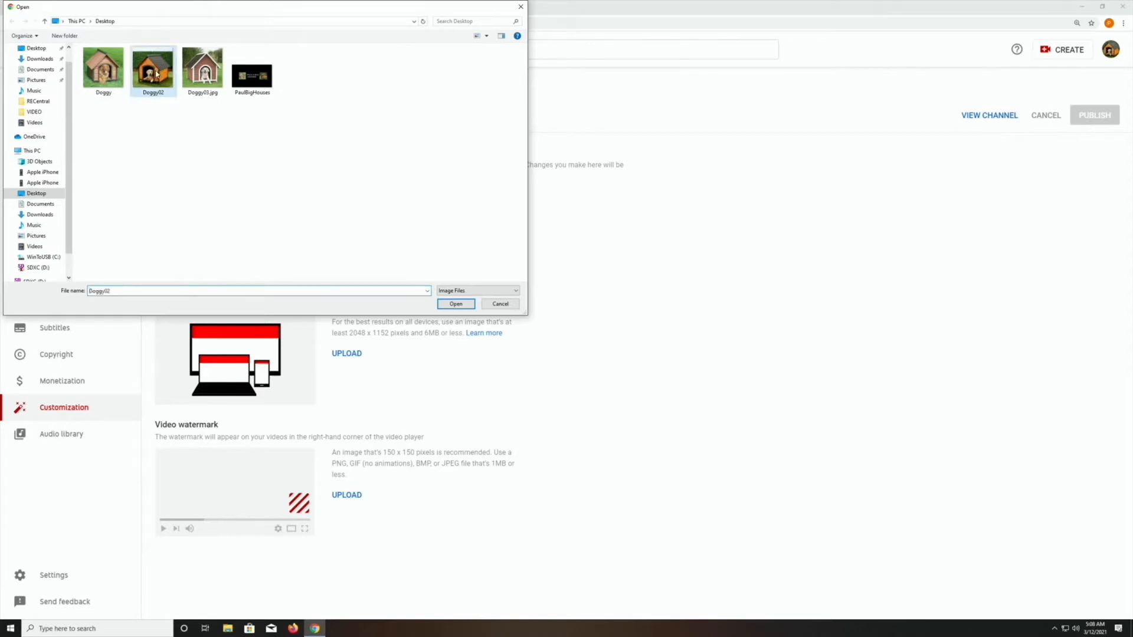
left_click(442, 305)
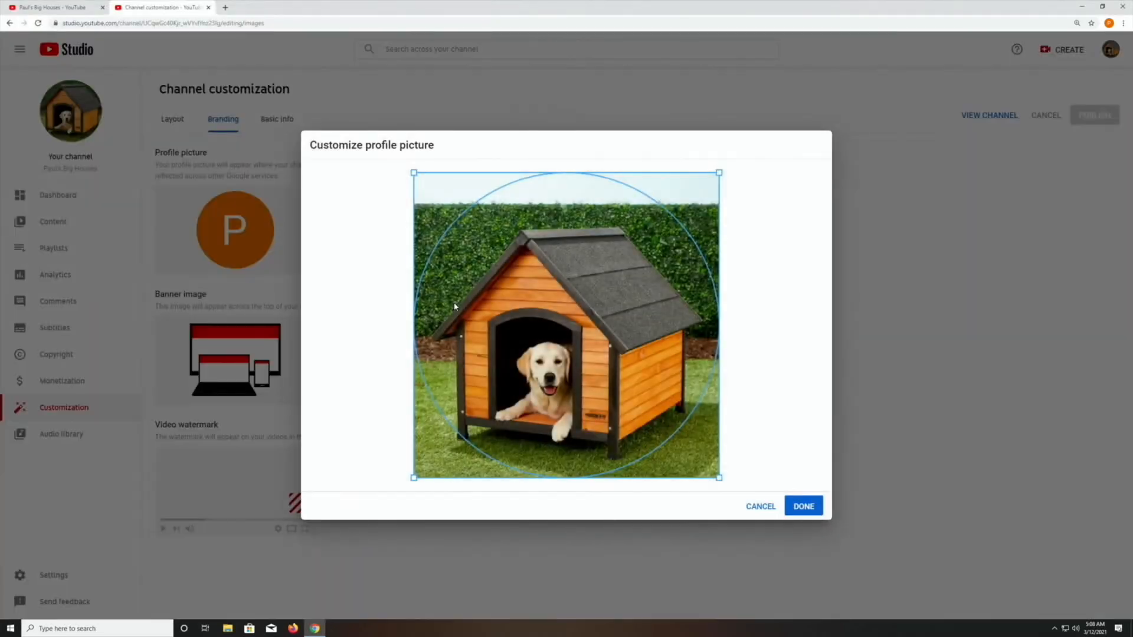
left_click_drag(719, 171, 672, 280)
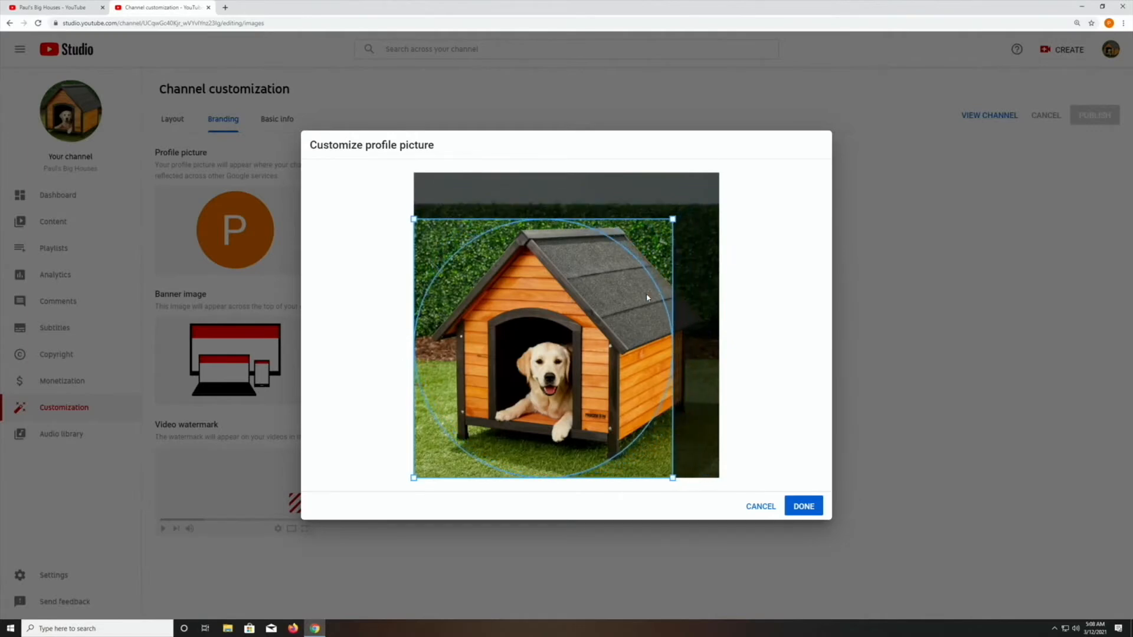
left_click_drag(542, 333, 573, 333)
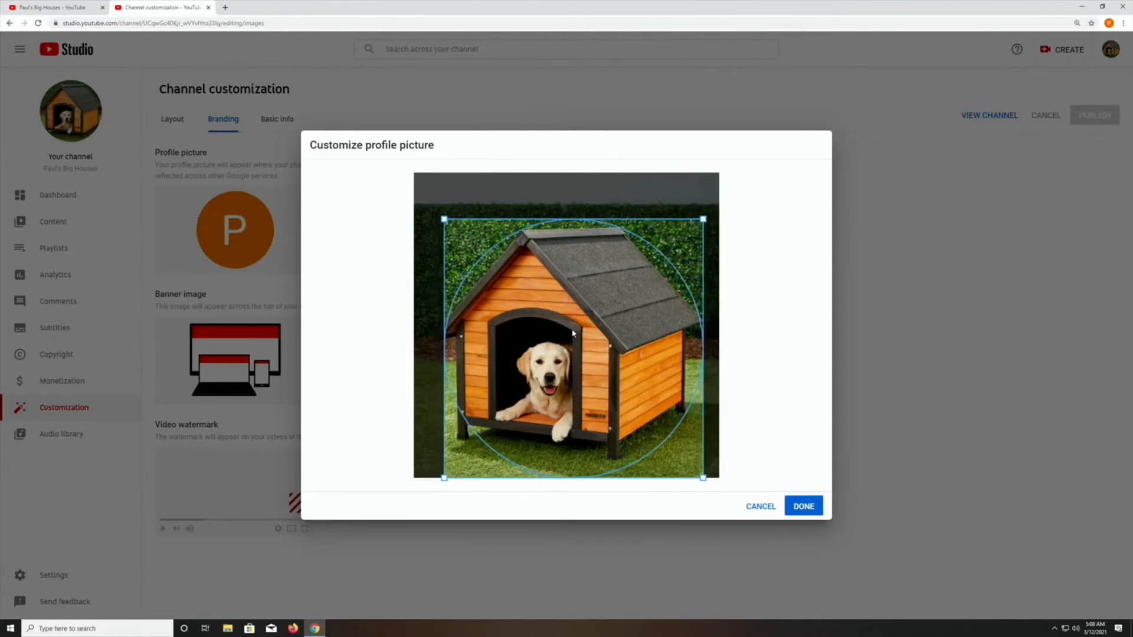
left_click(804, 507)
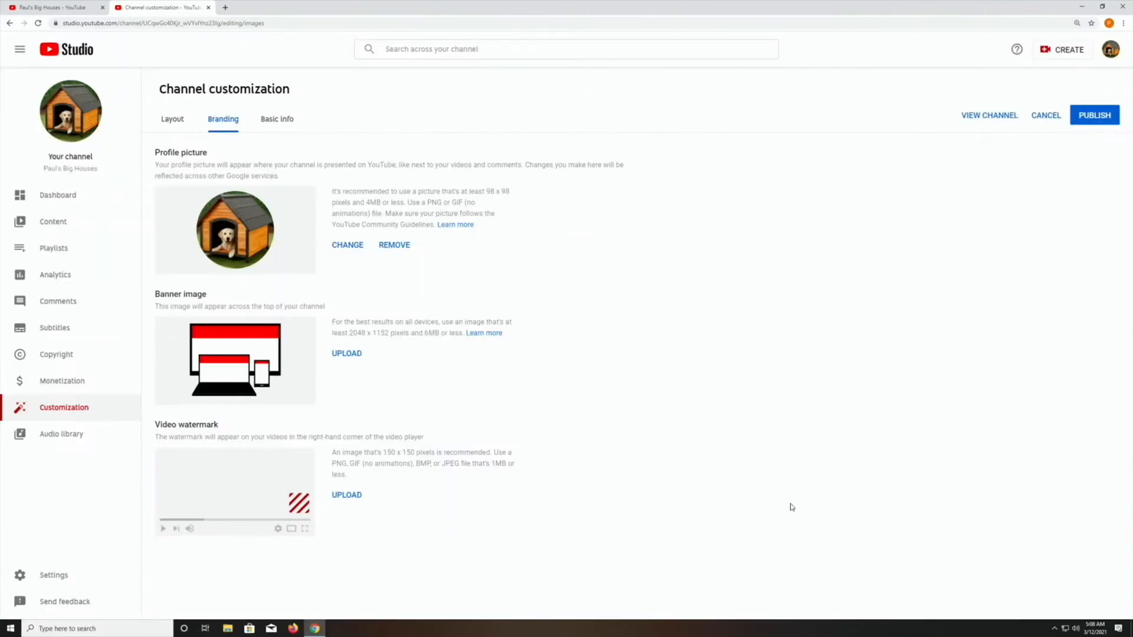
Upload the PaulBigHouses image as the channel's banner, keeping the full crop area.
left_click(345, 354)
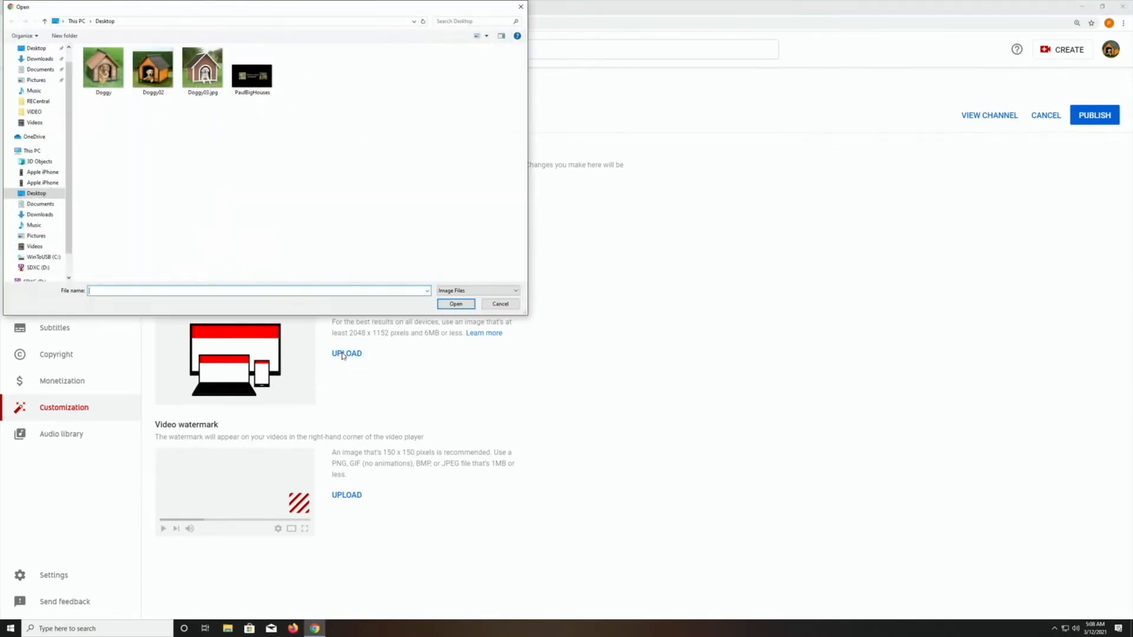
left_click(252, 74)
left_click(456, 304)
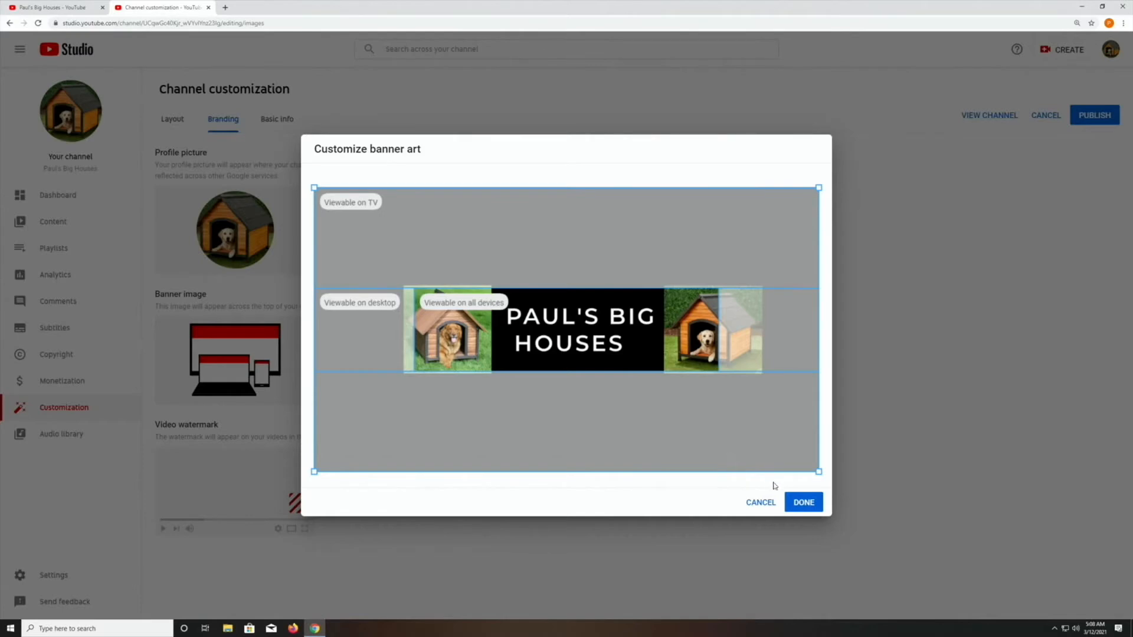
left_click(804, 503)
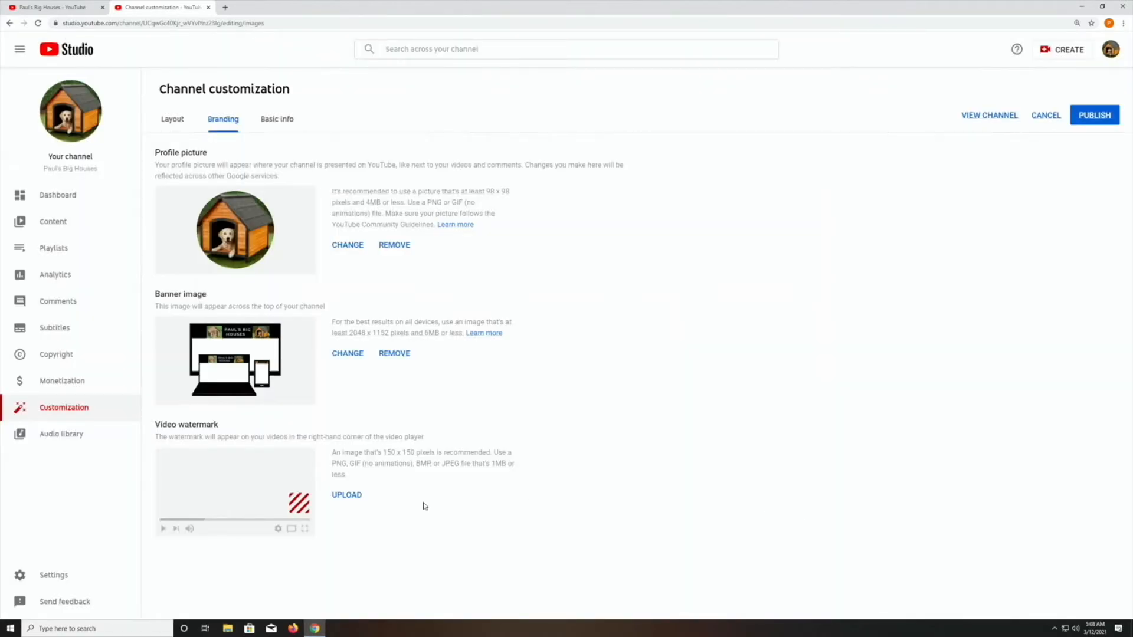
Upload Doggy03.jpg as the video watermark, cropped closely around the whole dog house.
left_click(347, 497)
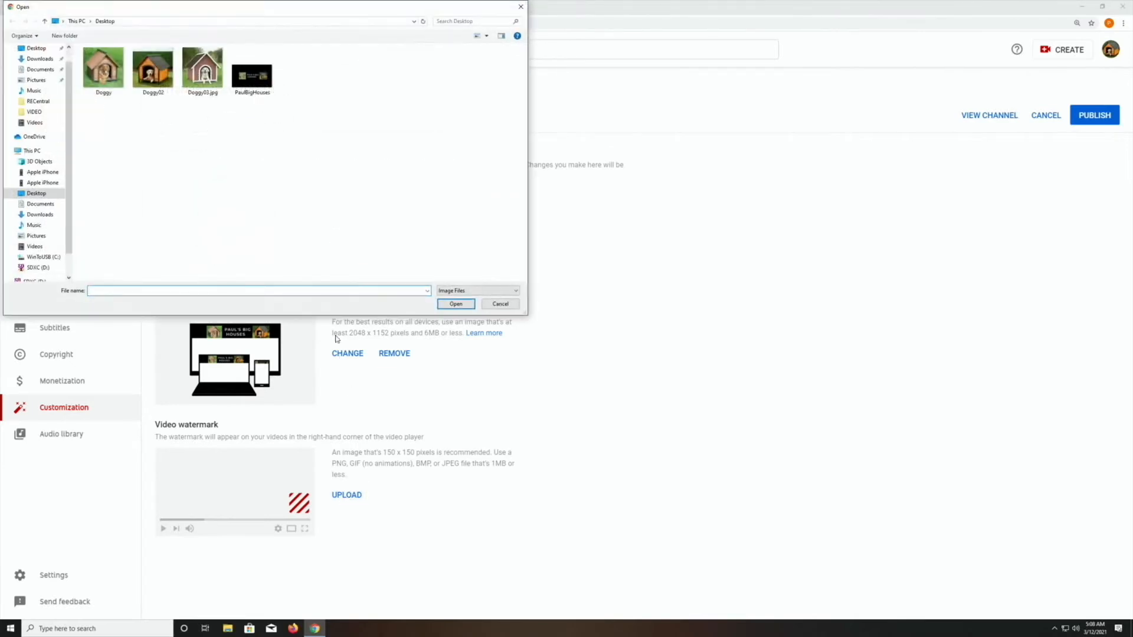
left_click(205, 75)
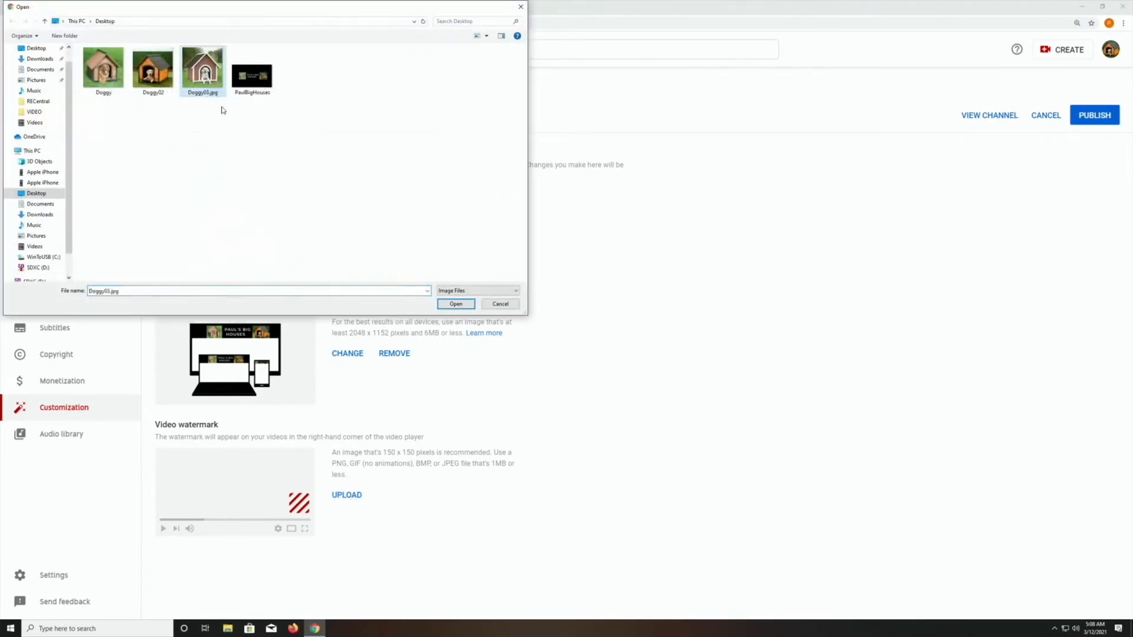
left_click(455, 305)
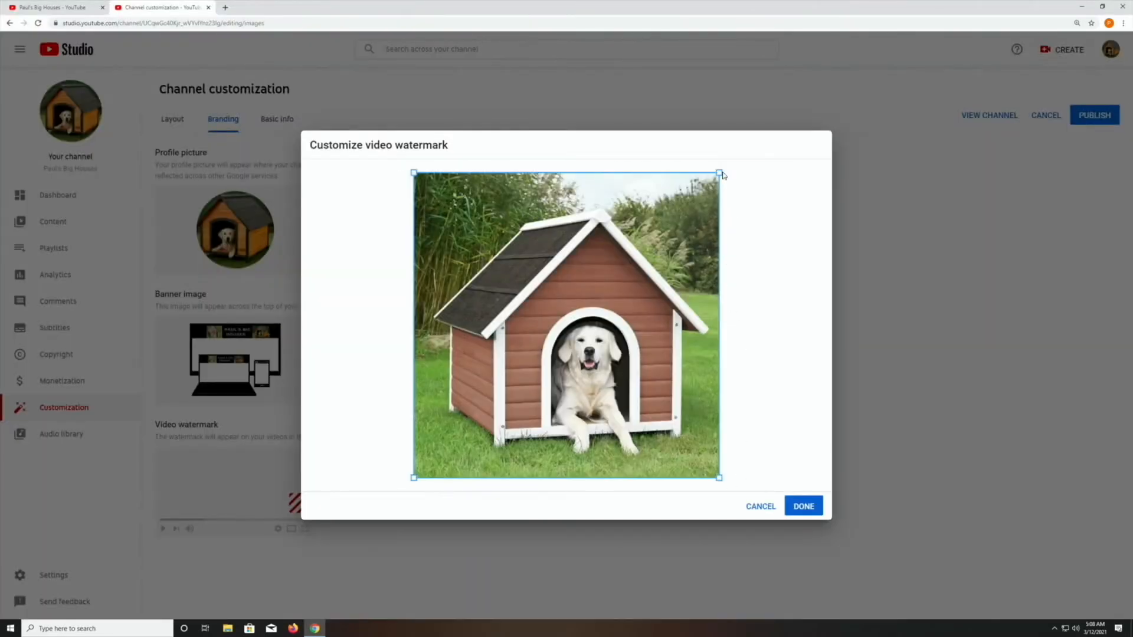
left_click_drag(718, 171, 679, 213)
left_click_drag(553, 319, 578, 304)
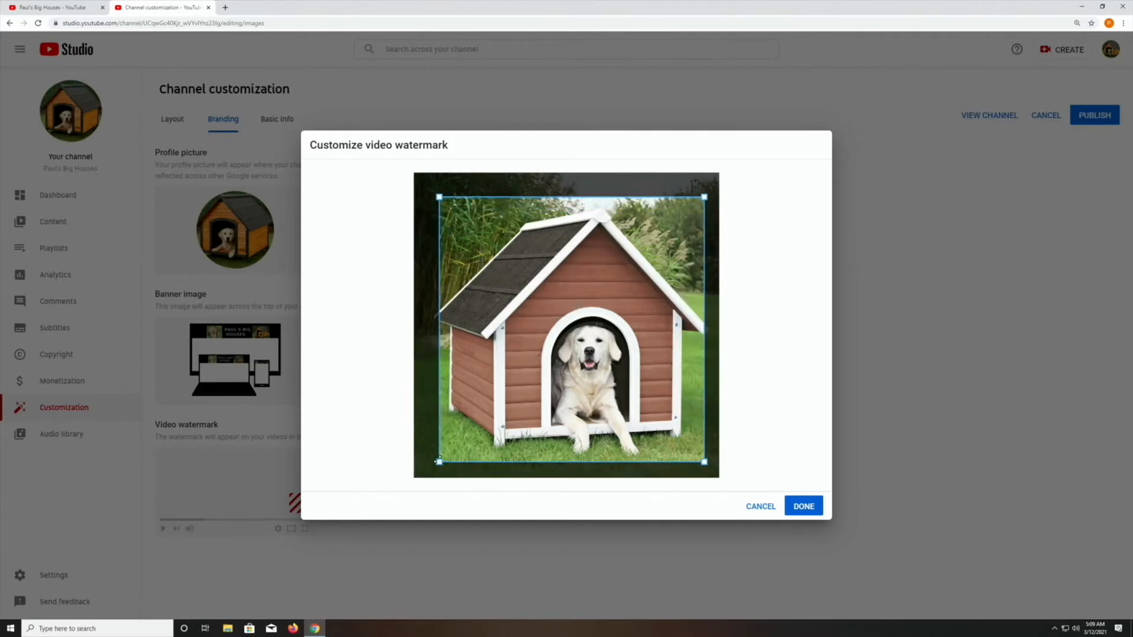
left_click_drag(439, 462, 431, 468)
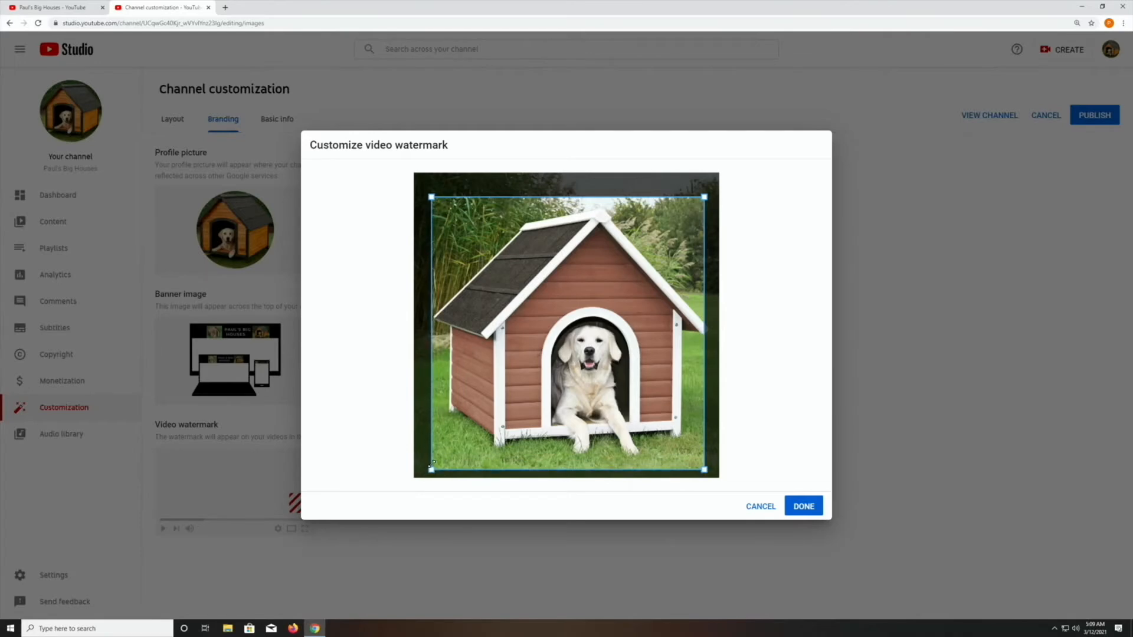
left_click_drag(550, 362, 548, 364)
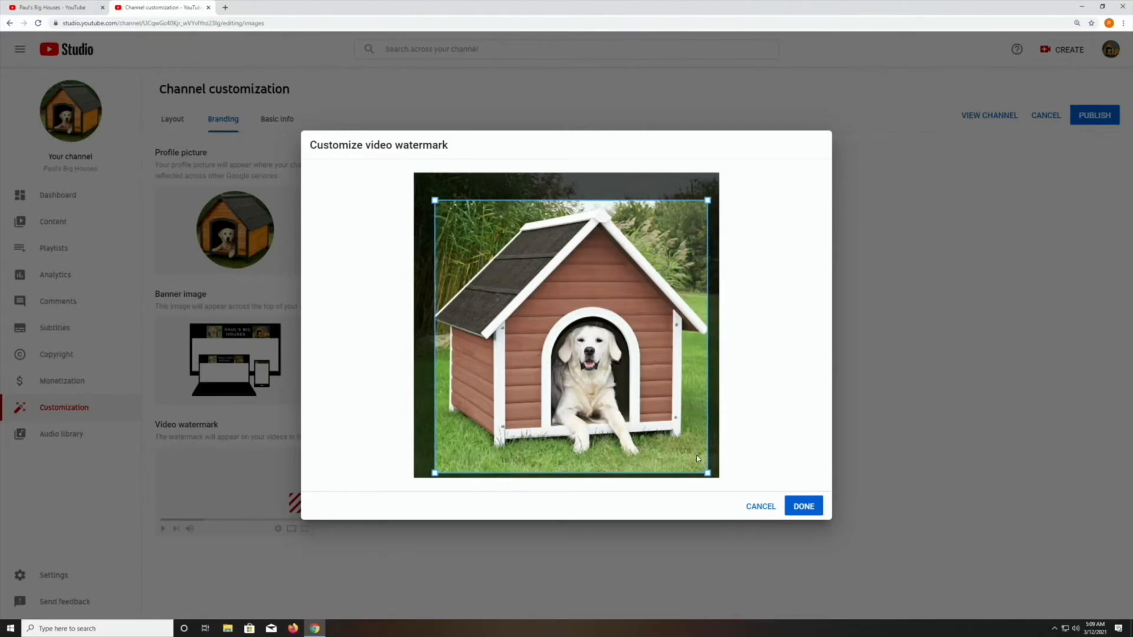
left_click(802, 508)
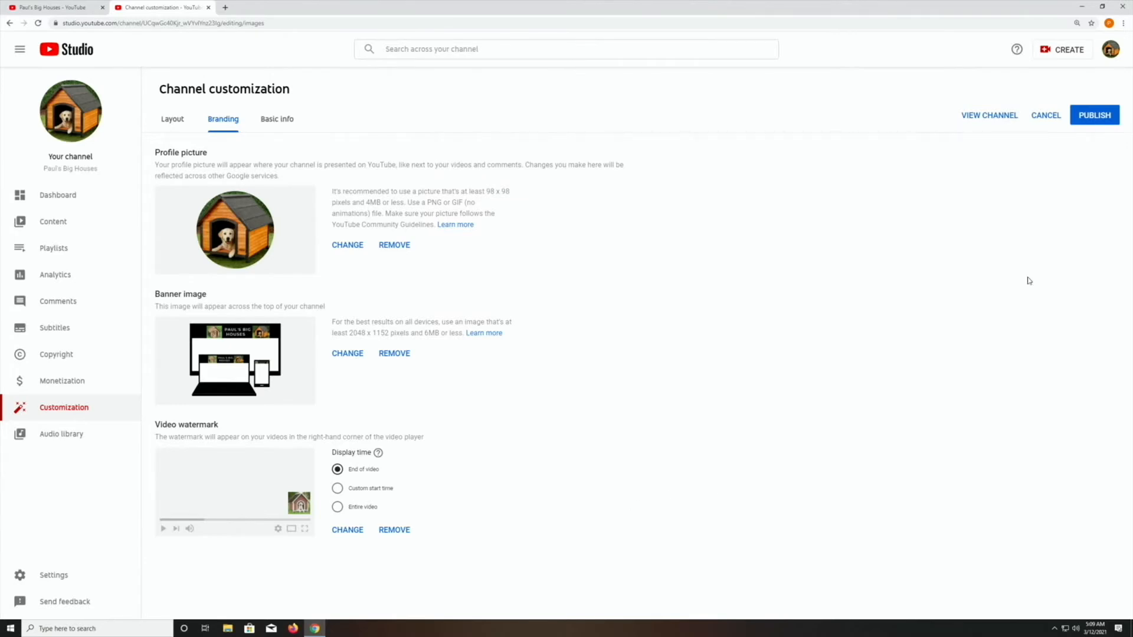
Publish the branding changes and go to the channel page to review how it looks.
left_click(1090, 116)
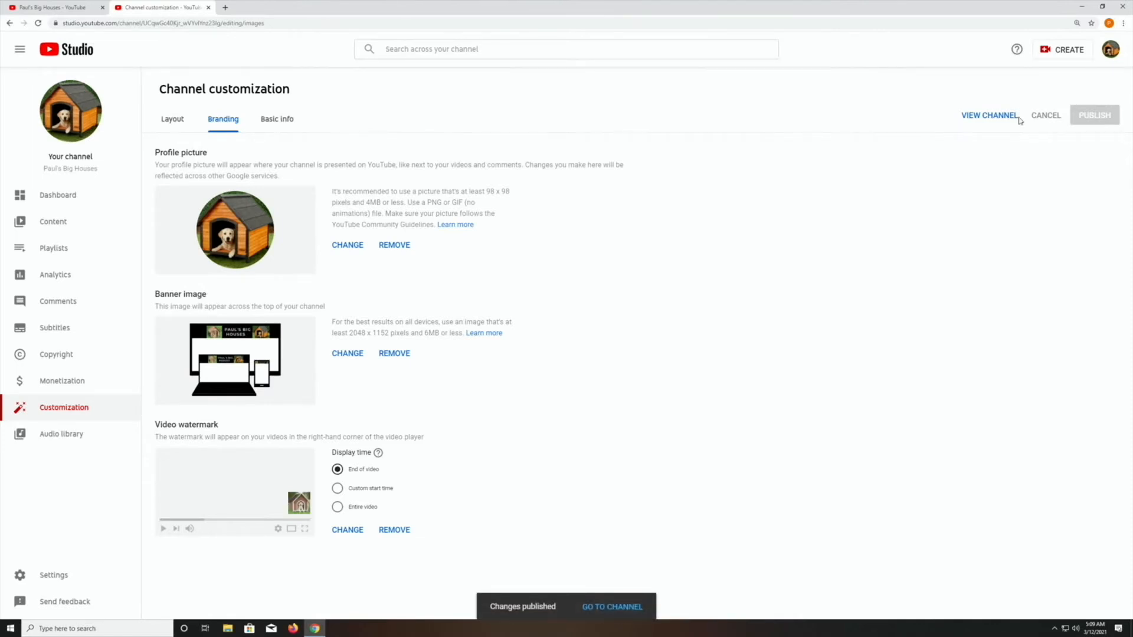
left_click(609, 609)
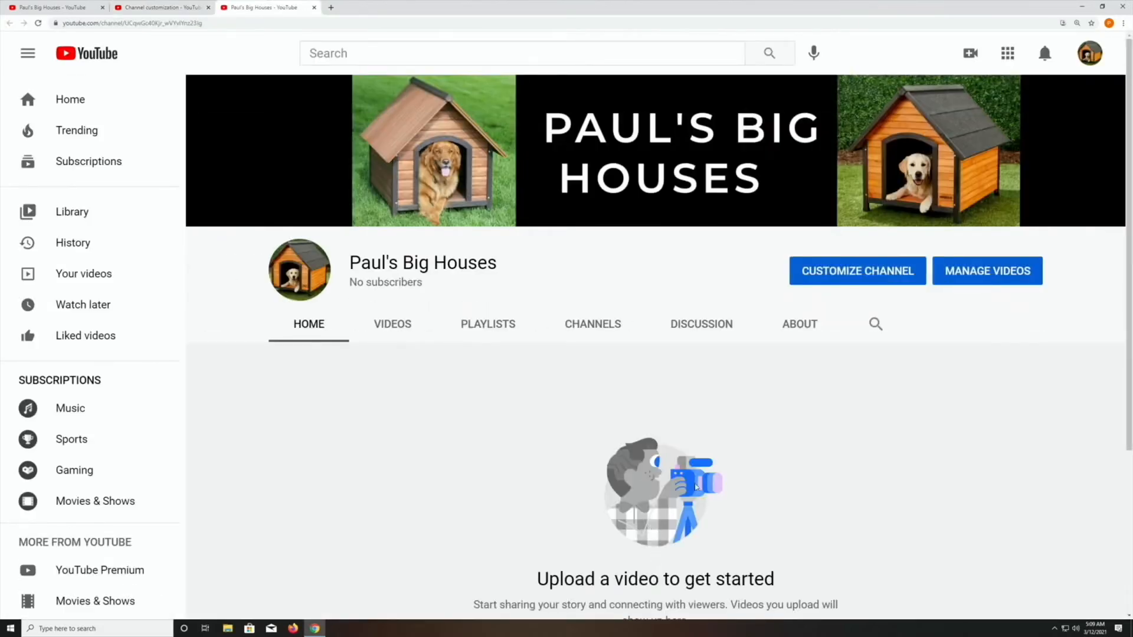
scroll(770, 450, "down", 3)
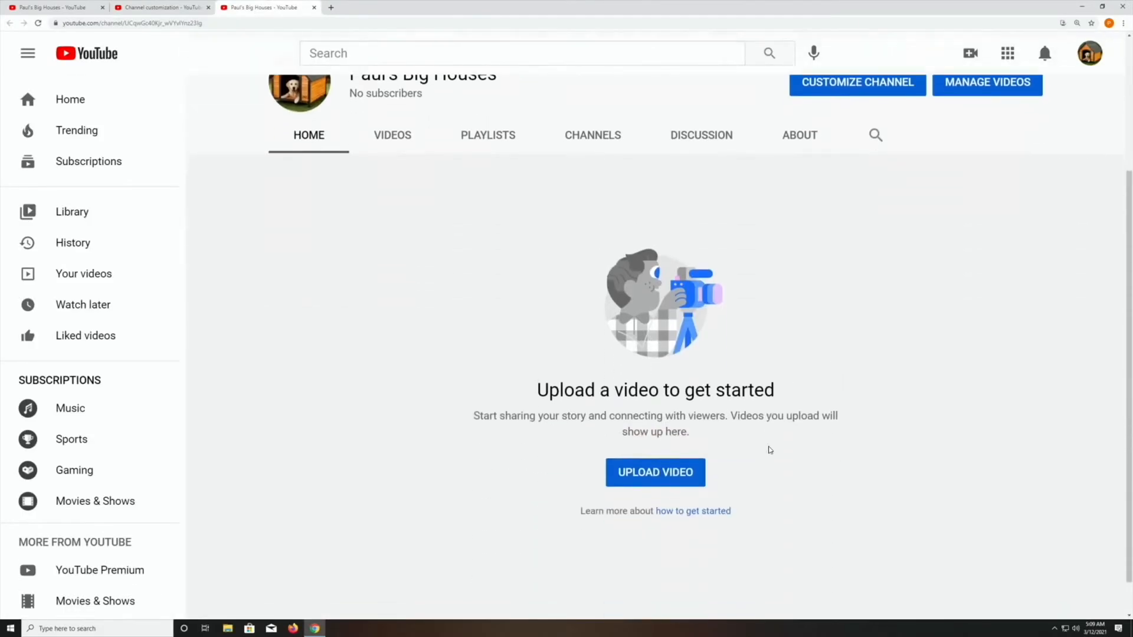
scroll(769, 450, "up", 3)
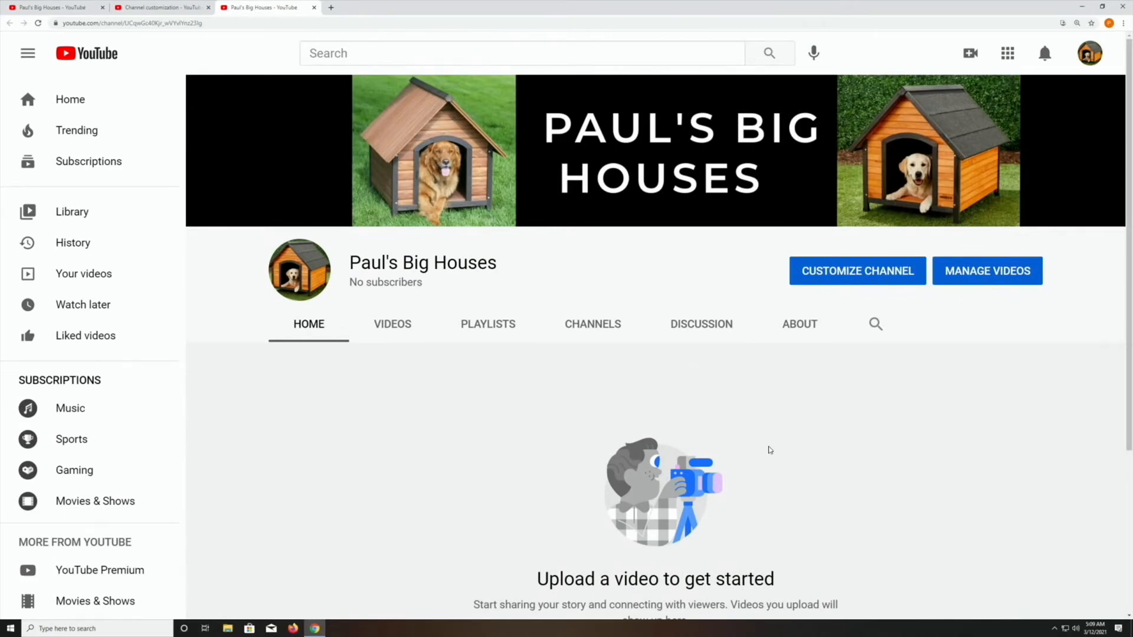
Start a video upload from the channel's home page and choose the Dogs in Den 08 file from the desktop.
scroll(770, 450, "down", 2)
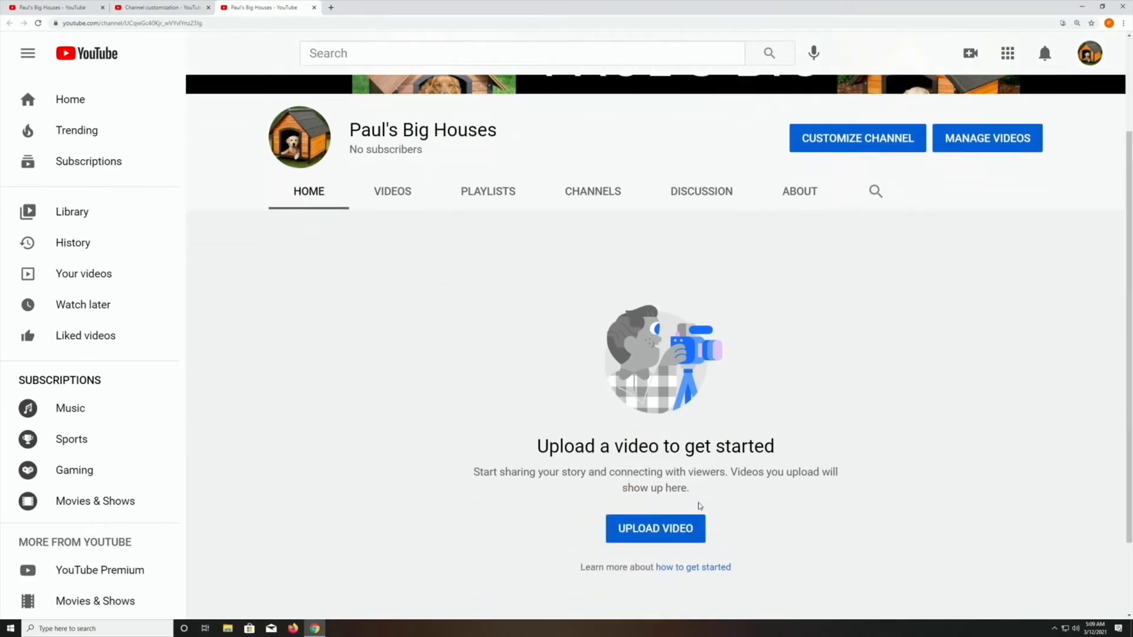
scroll(697, 507, "down", 2)
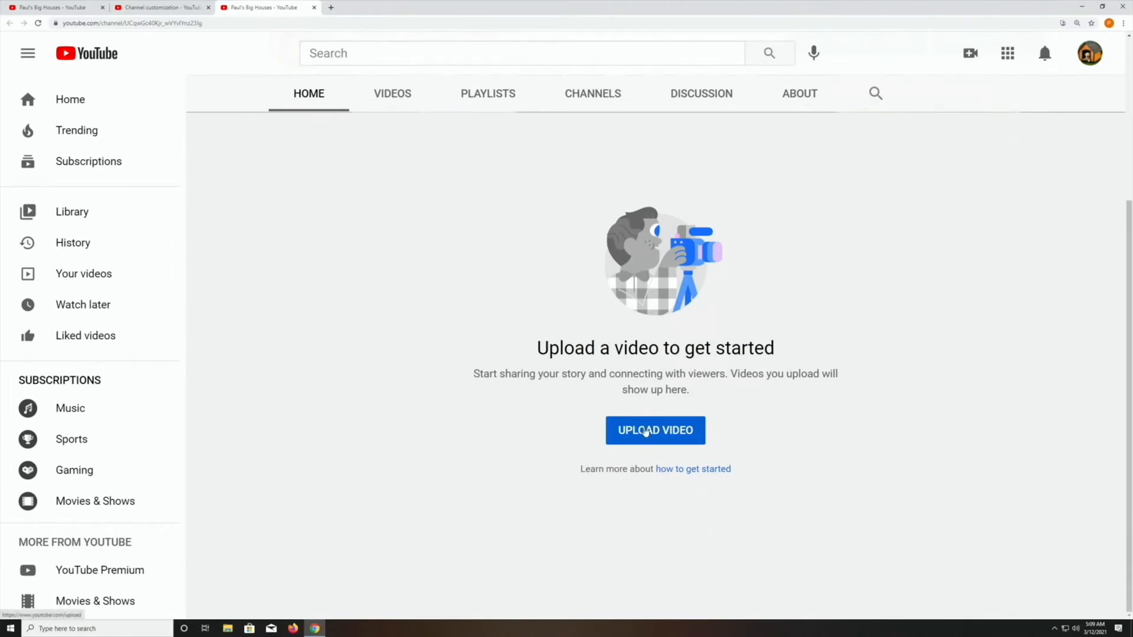
left_click(646, 431)
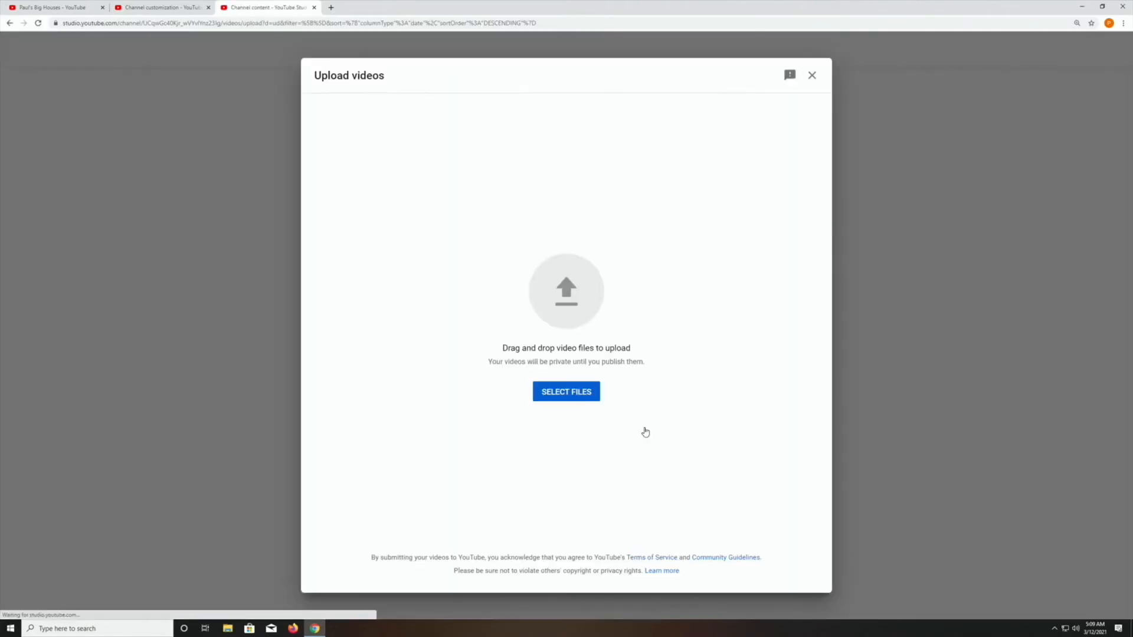
left_click(584, 397)
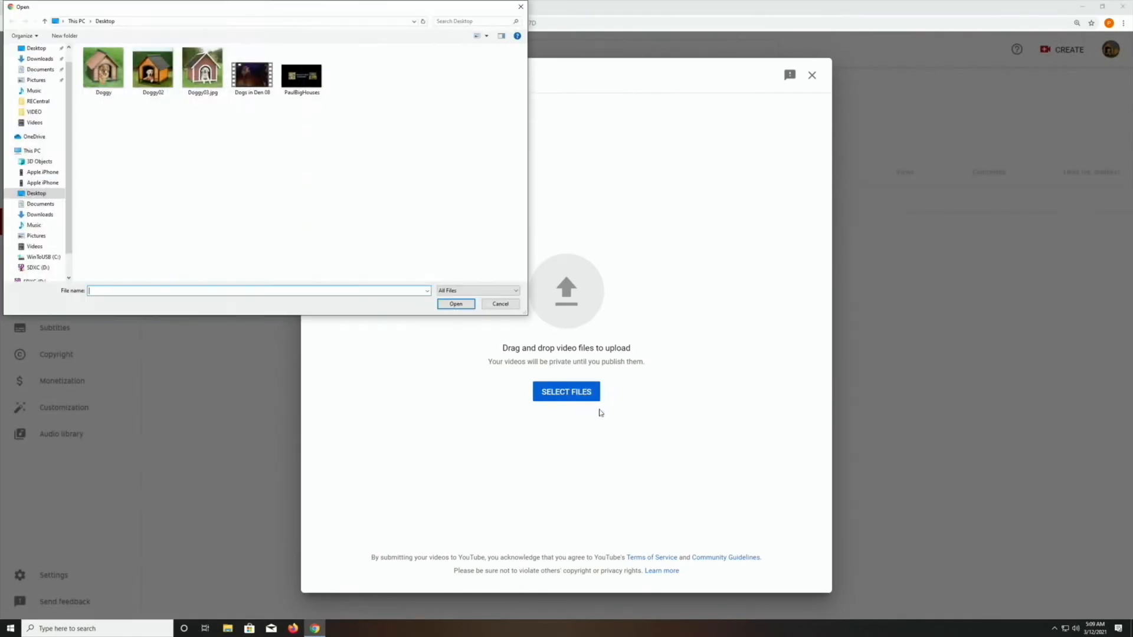
left_click(256, 77)
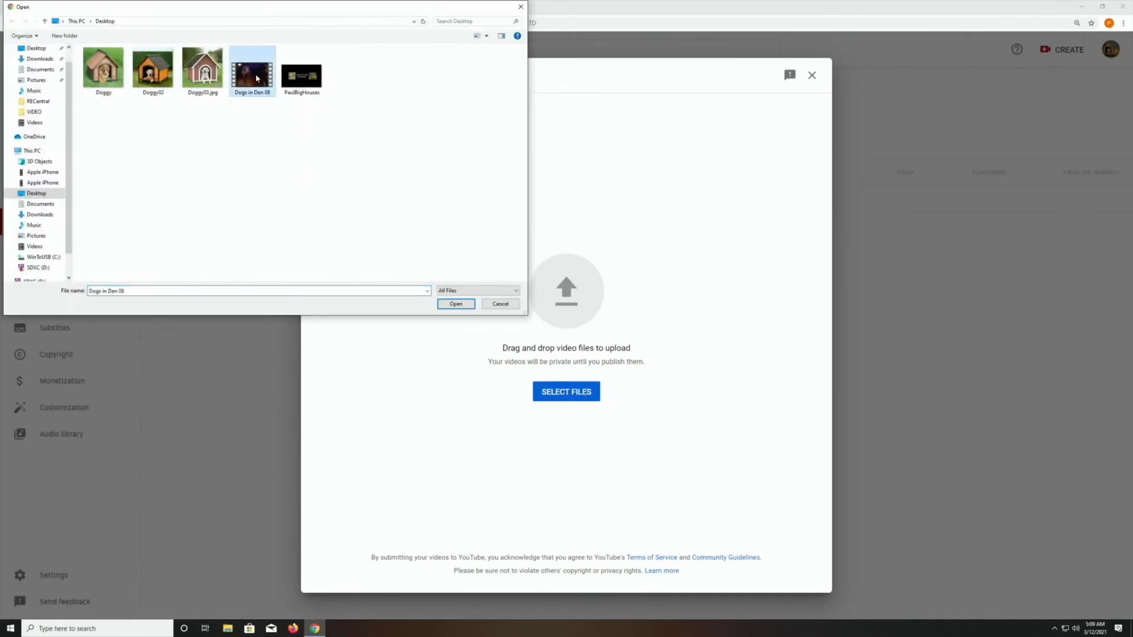
left_click(456, 305)
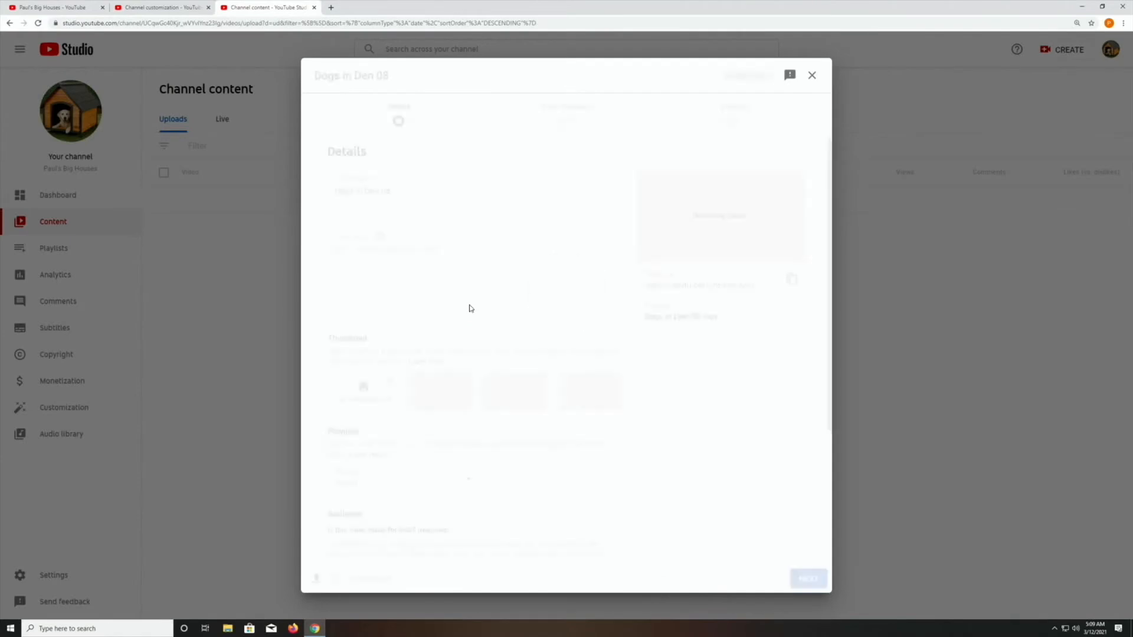
Replace the video's title with "These Dogs Need a Big House!".
left_click(389, 191)
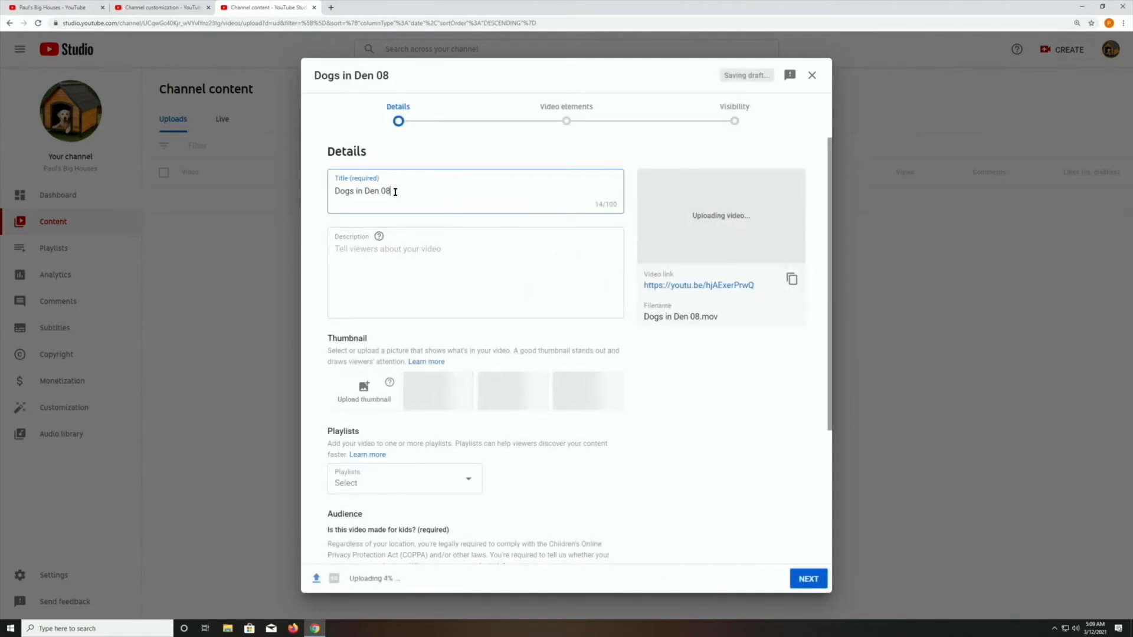
left_click_drag(387, 191, 328, 194)
type("Thes")
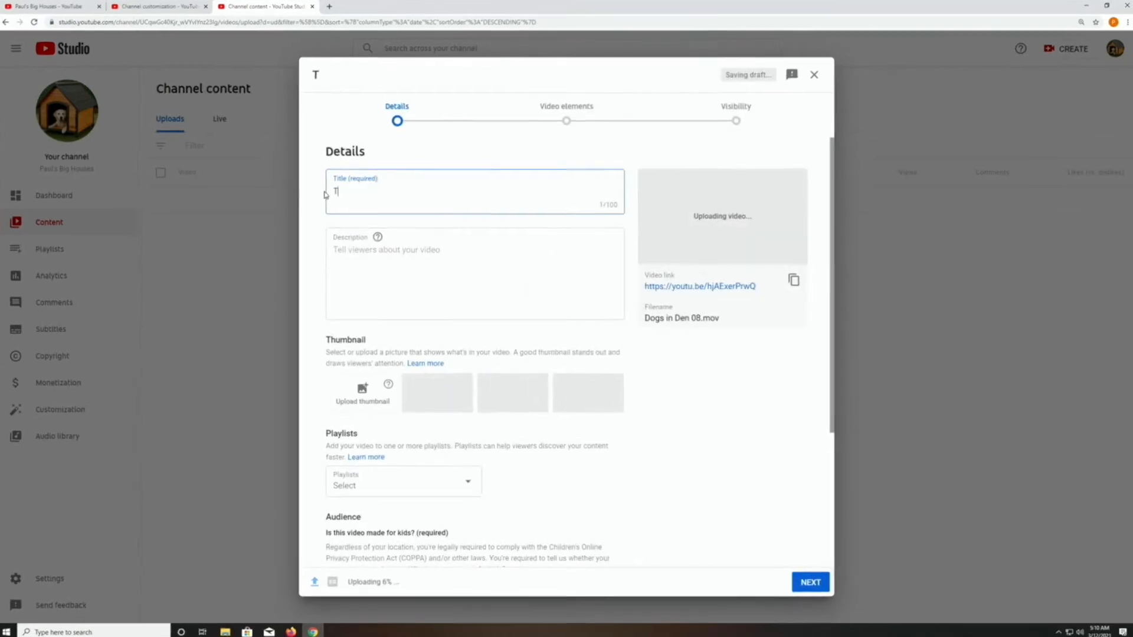
type("e Dogs")
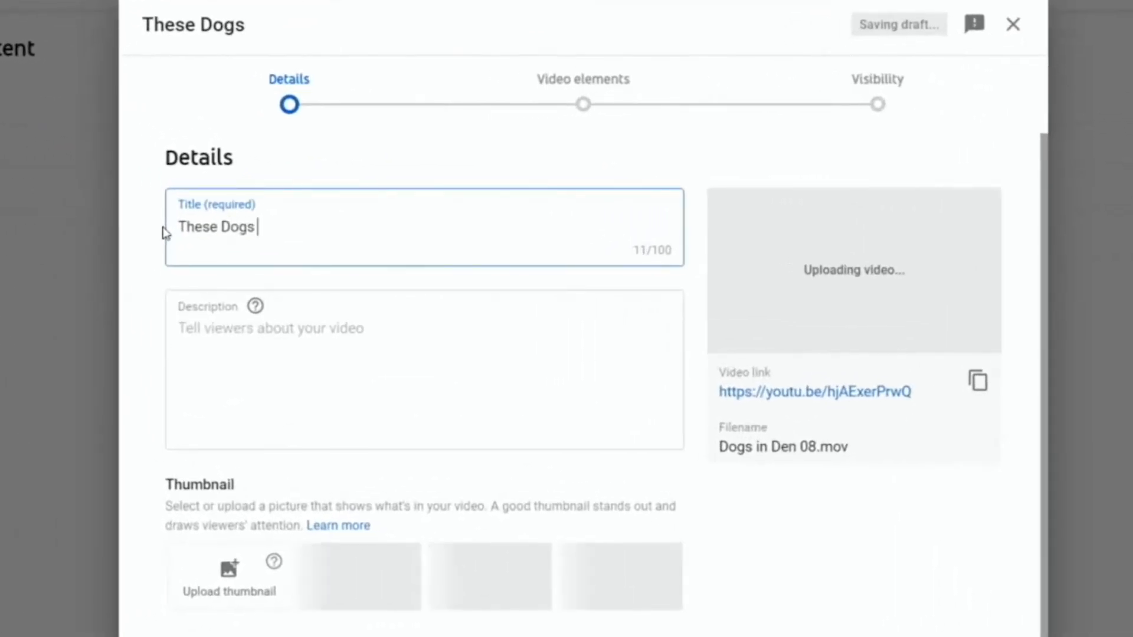
type(" Nee")
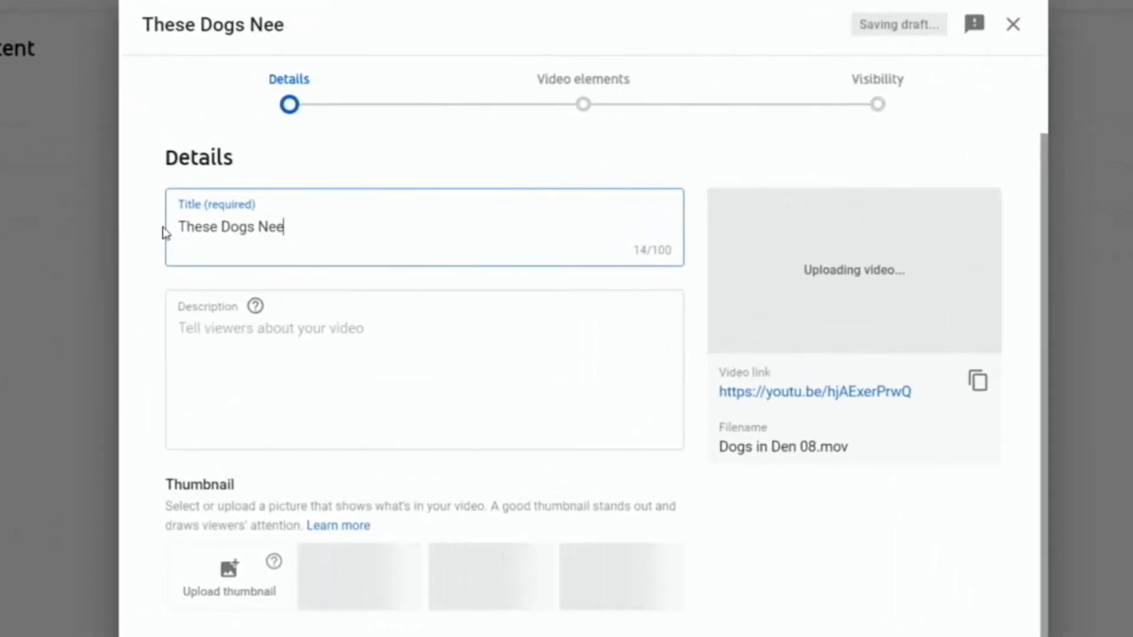
type("d a Big ")
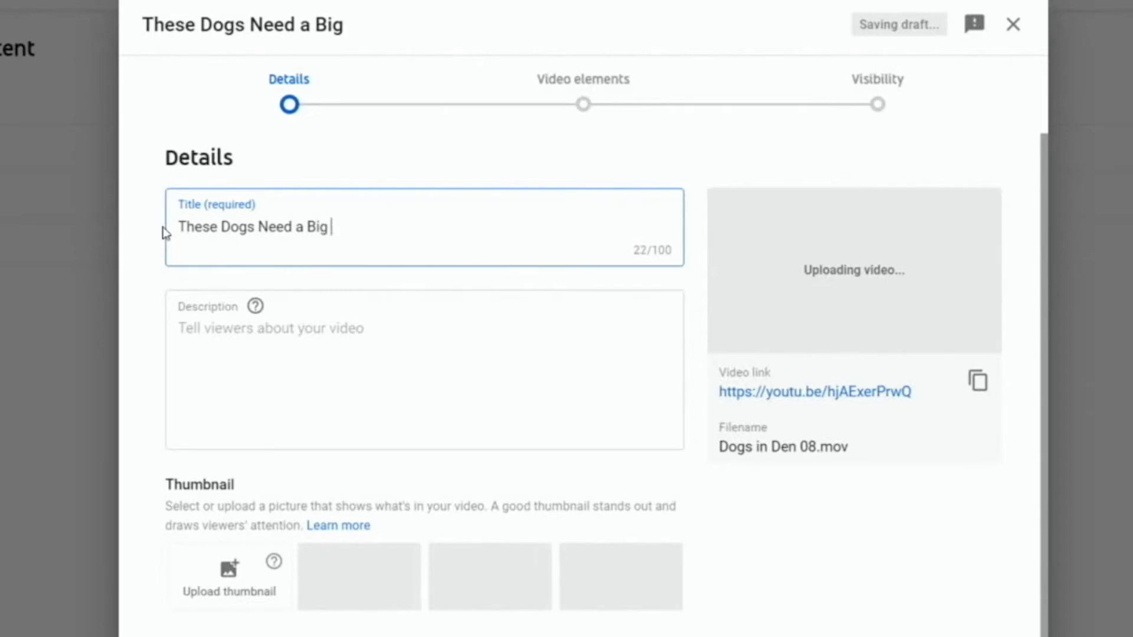
type("House!")
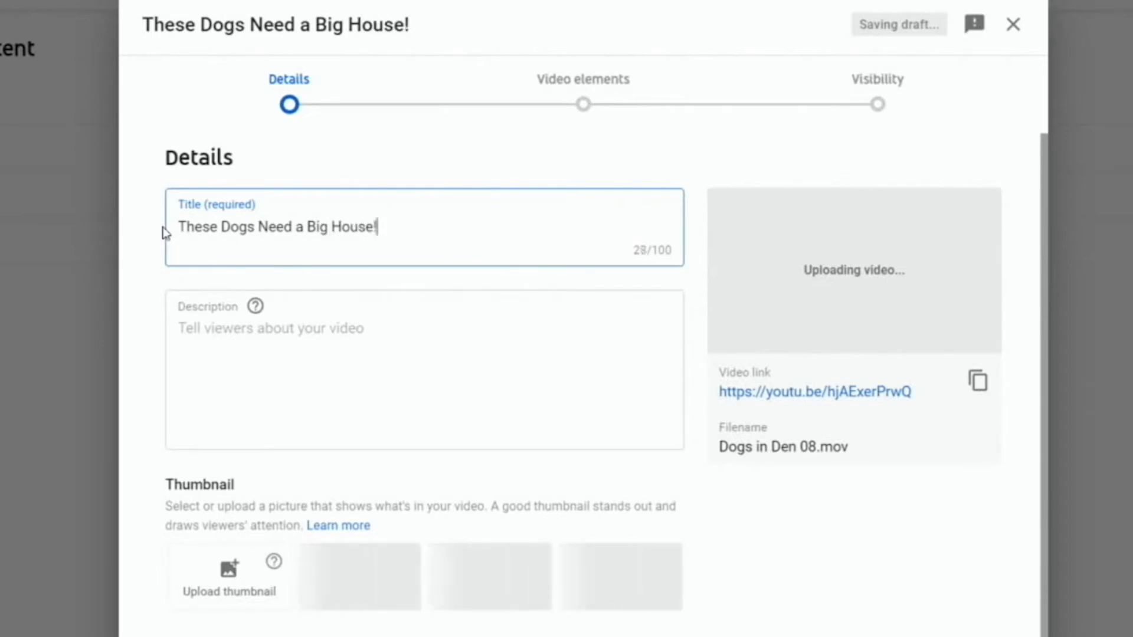
Enter the video description "These Huskies are in need of a Big House." followed by the presenter's full name and "demonstrates how to build one!".
left_click(241, 334)
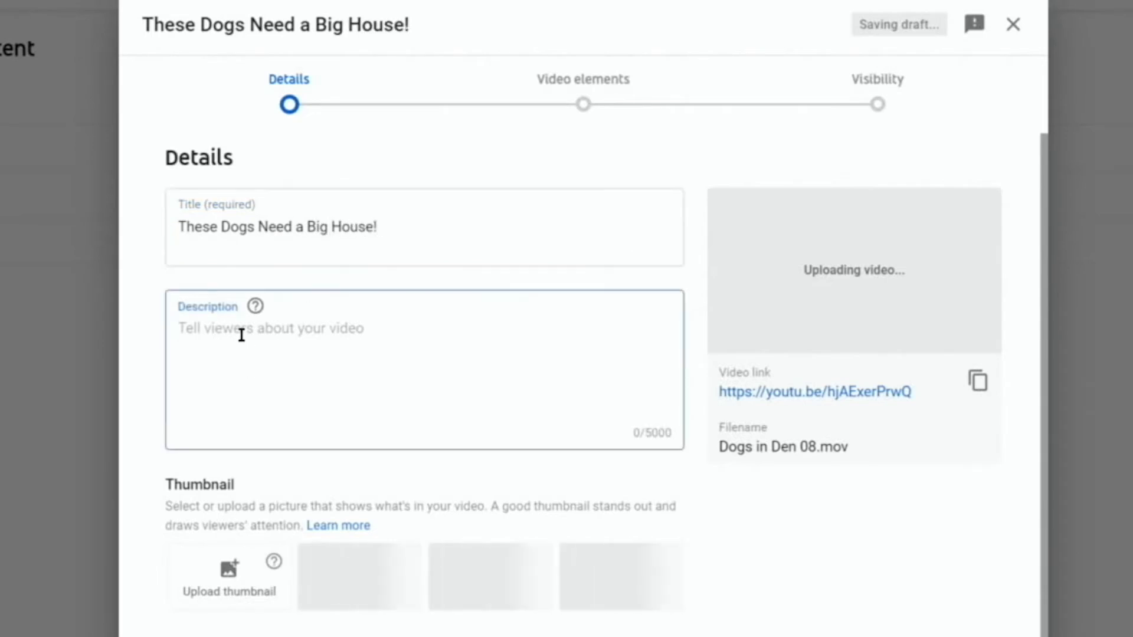
type("These Hu")
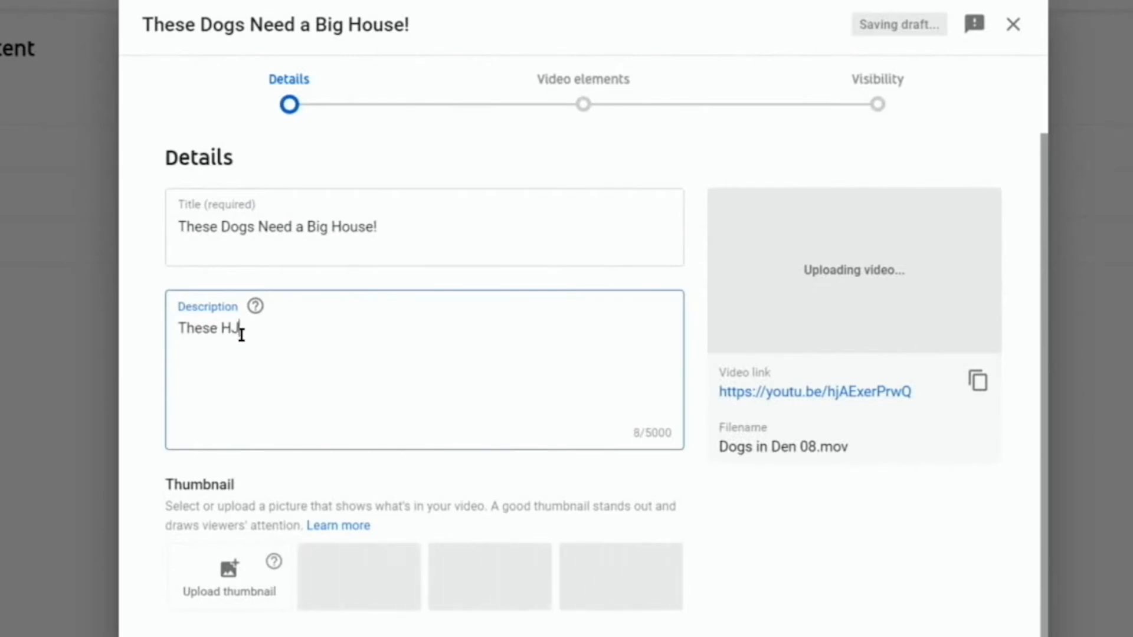
type("skies ")
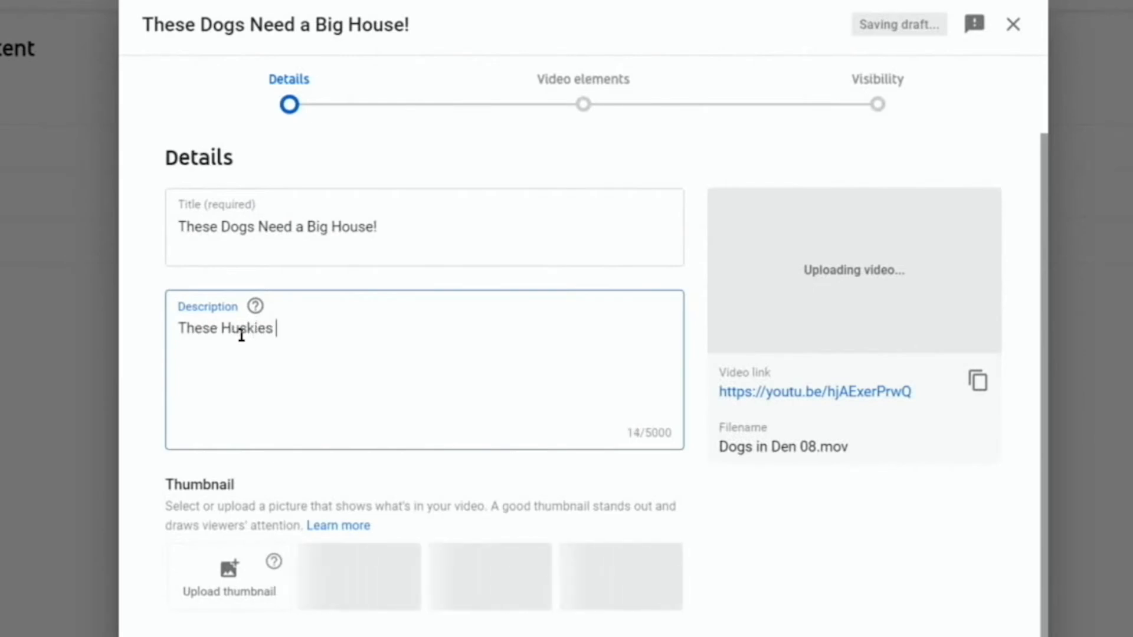
type("are in need ")
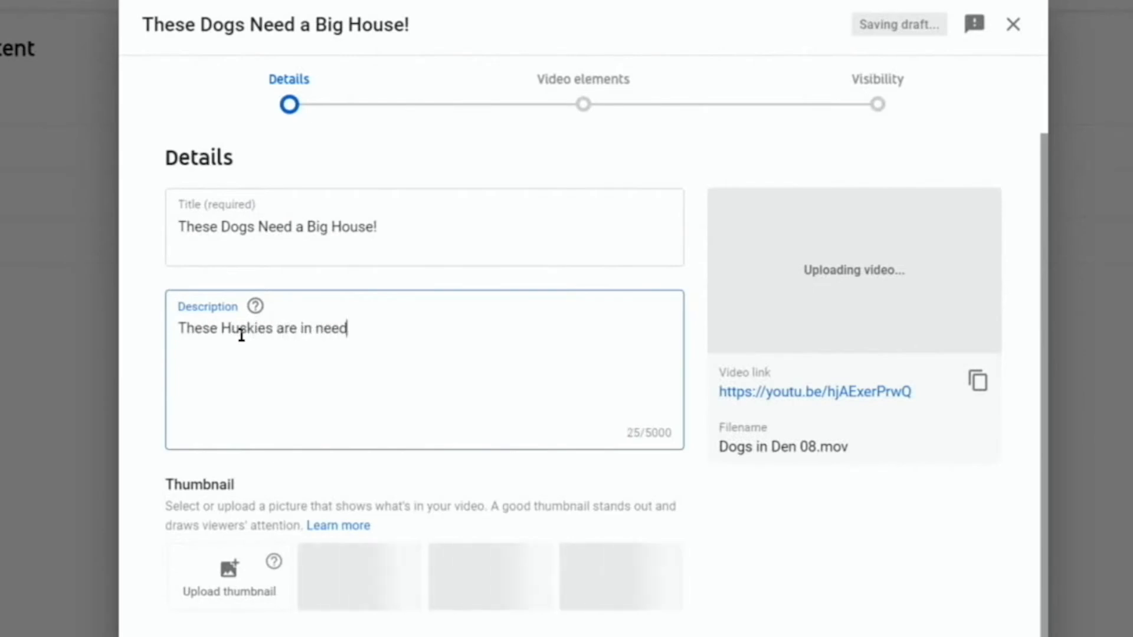
type("of a ")
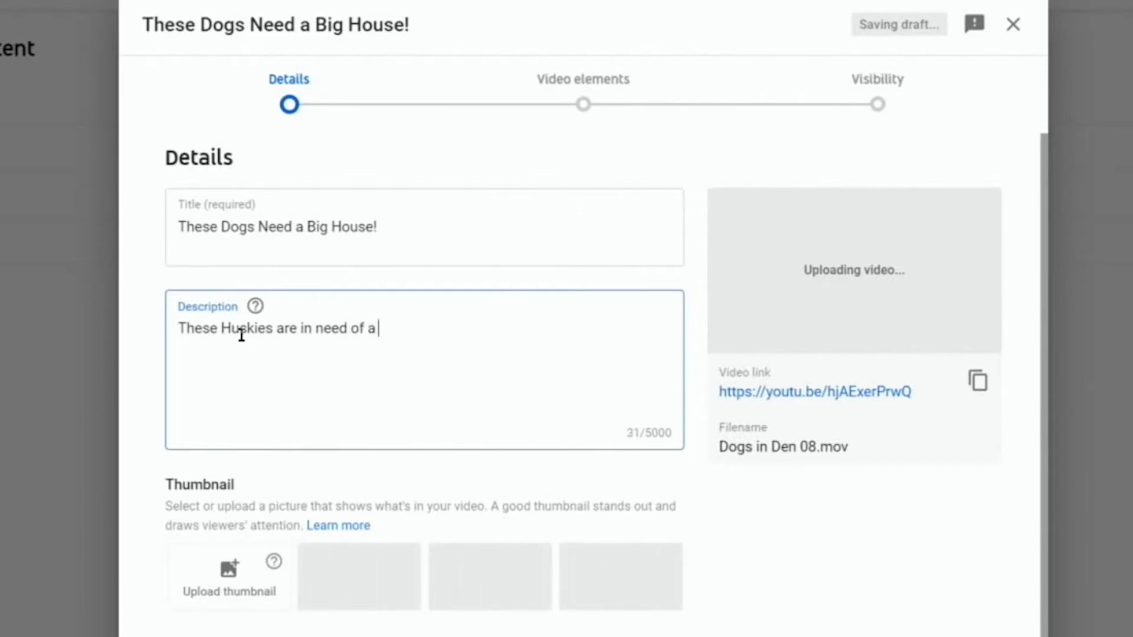
type("Big HOU")
key("BackSpace")
key("BackSpace")
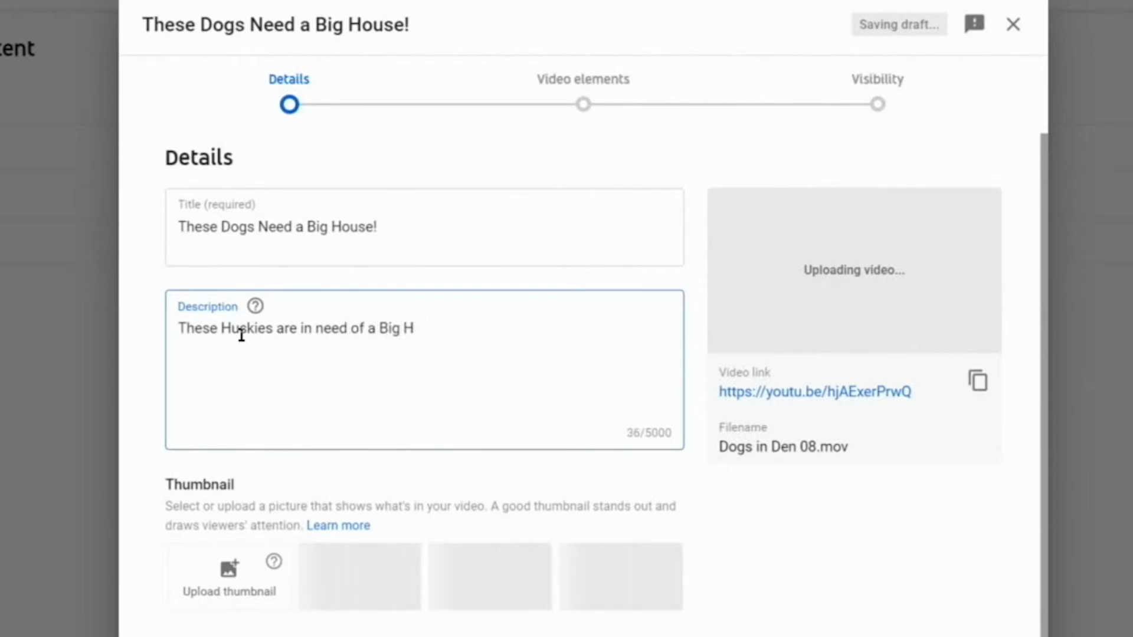
type("ouse. Paul C")
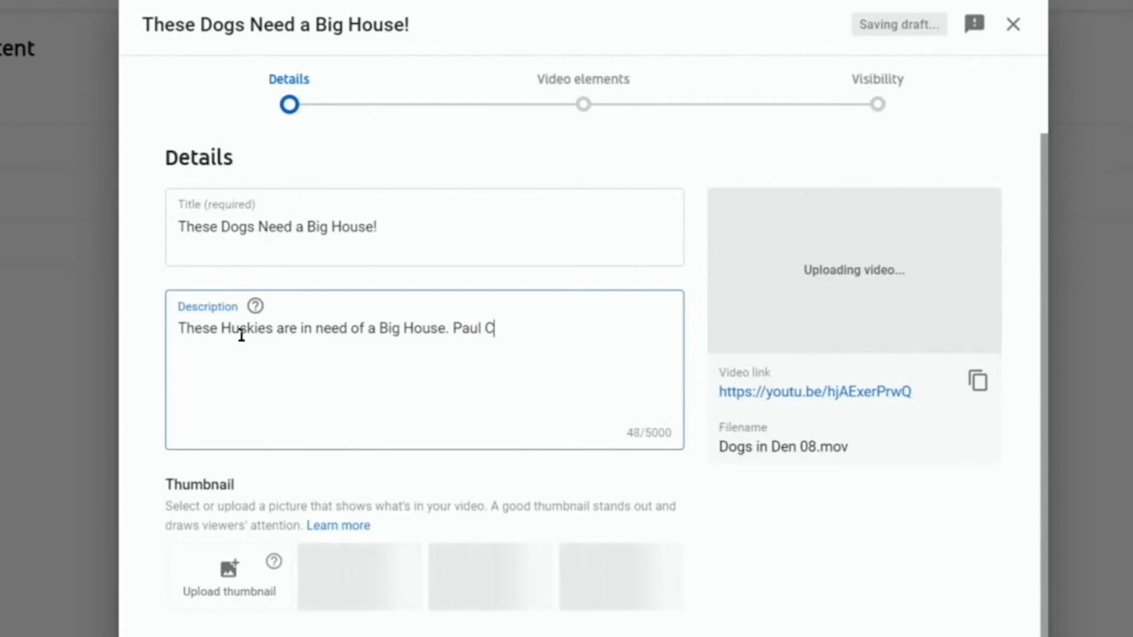
type("hapel dem")
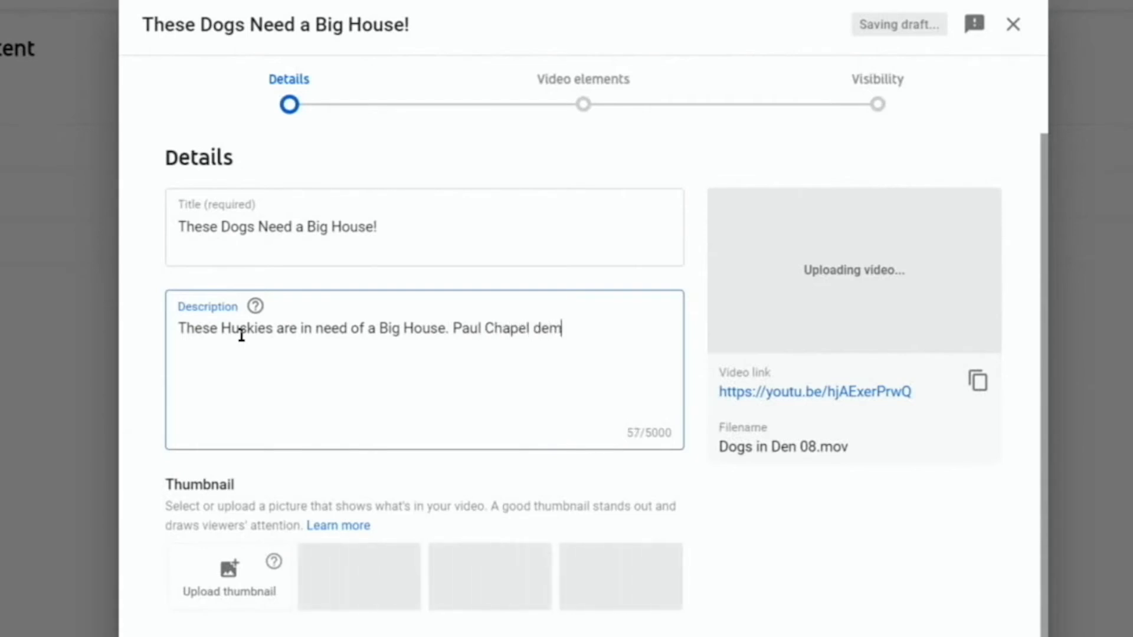
type("onstrate")
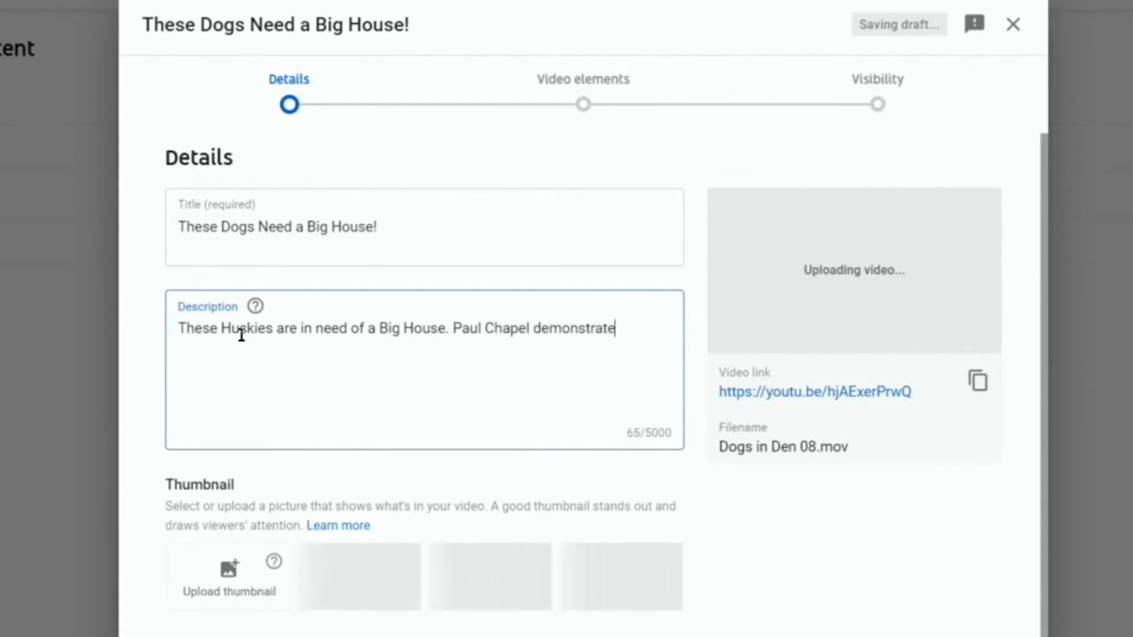
type("s how to buil")
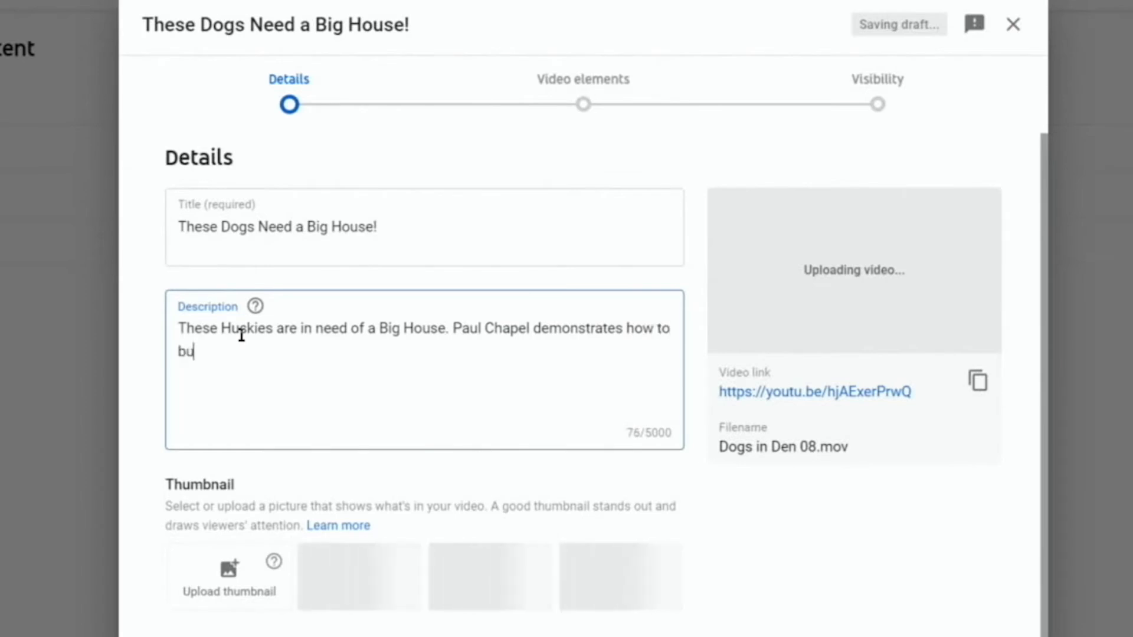
type("d one!")
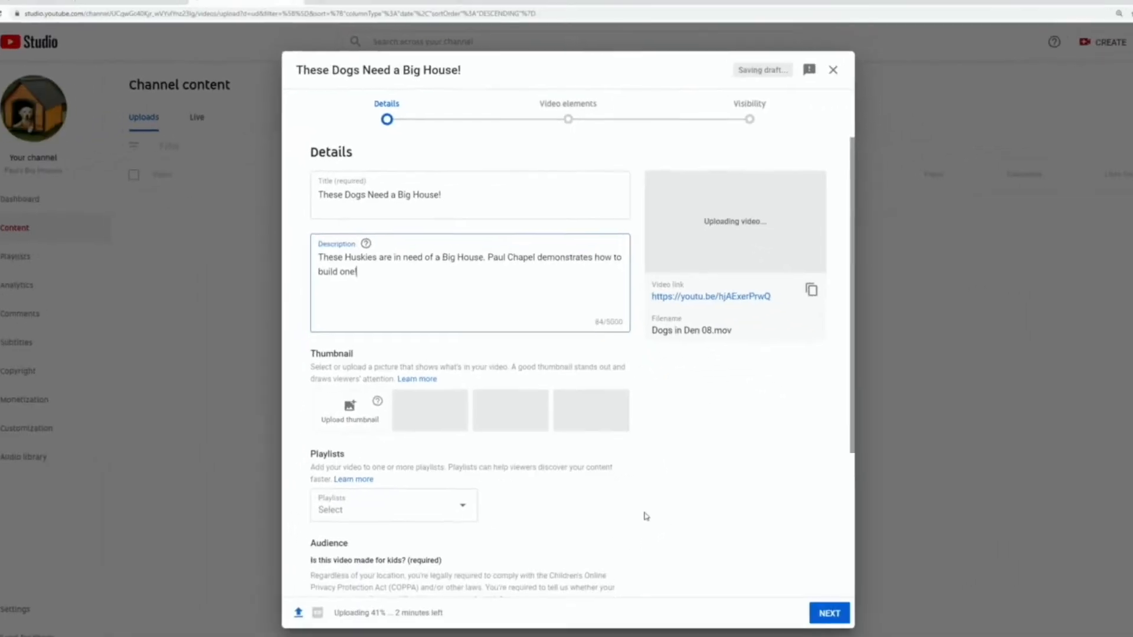
scroll(646, 516, "down", 3)
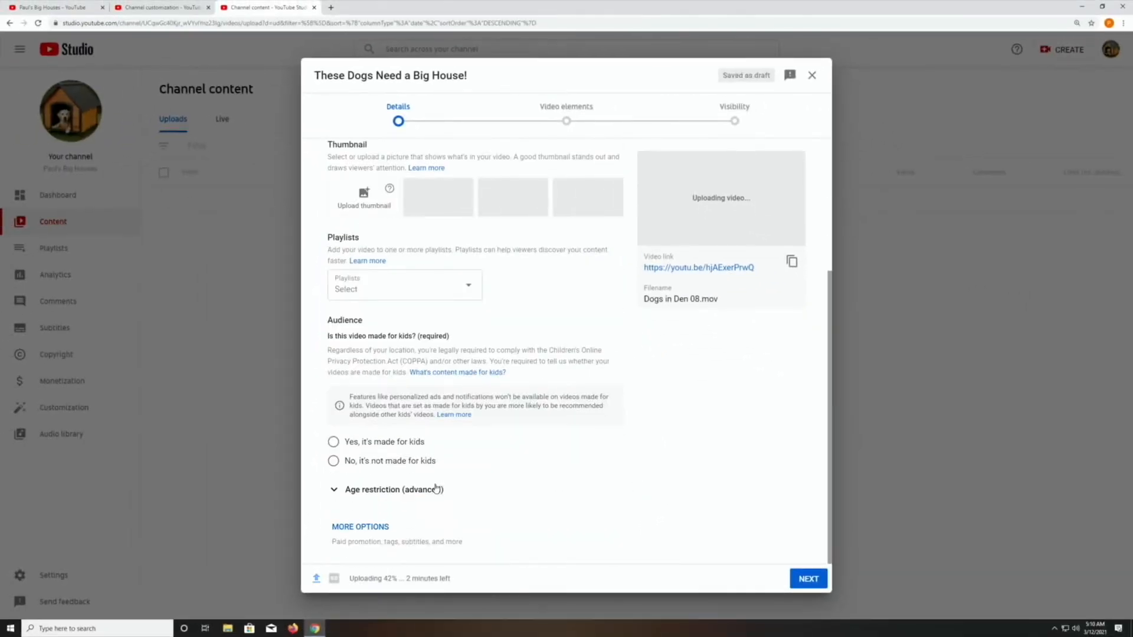
Mark the video as not made for kids and show the additional detail options.
left_click(332, 462)
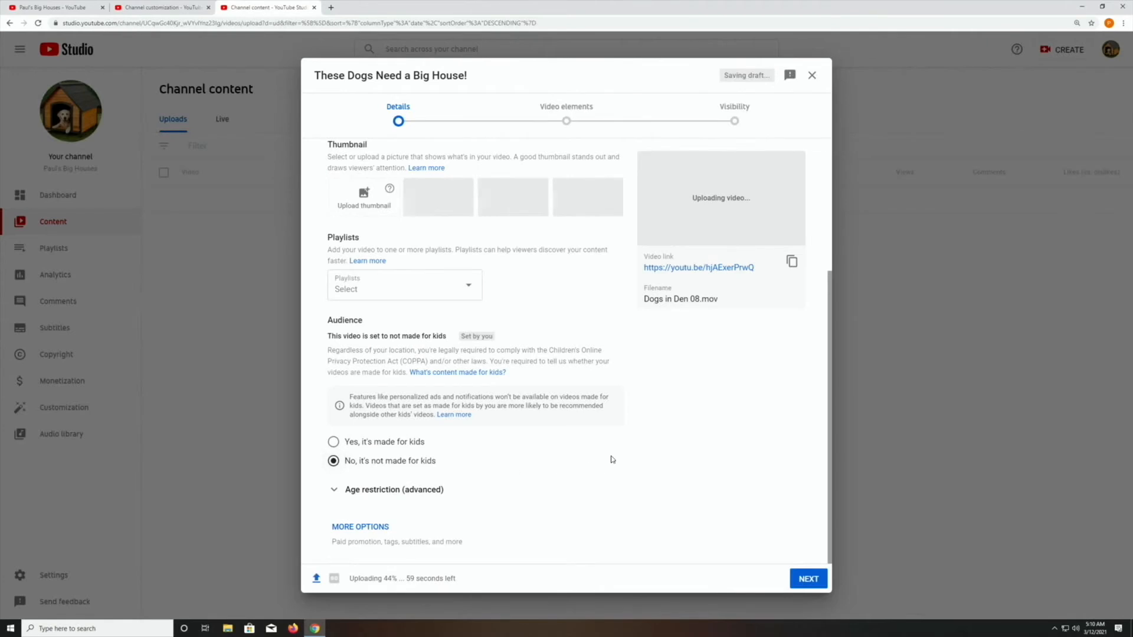
left_click(384, 526)
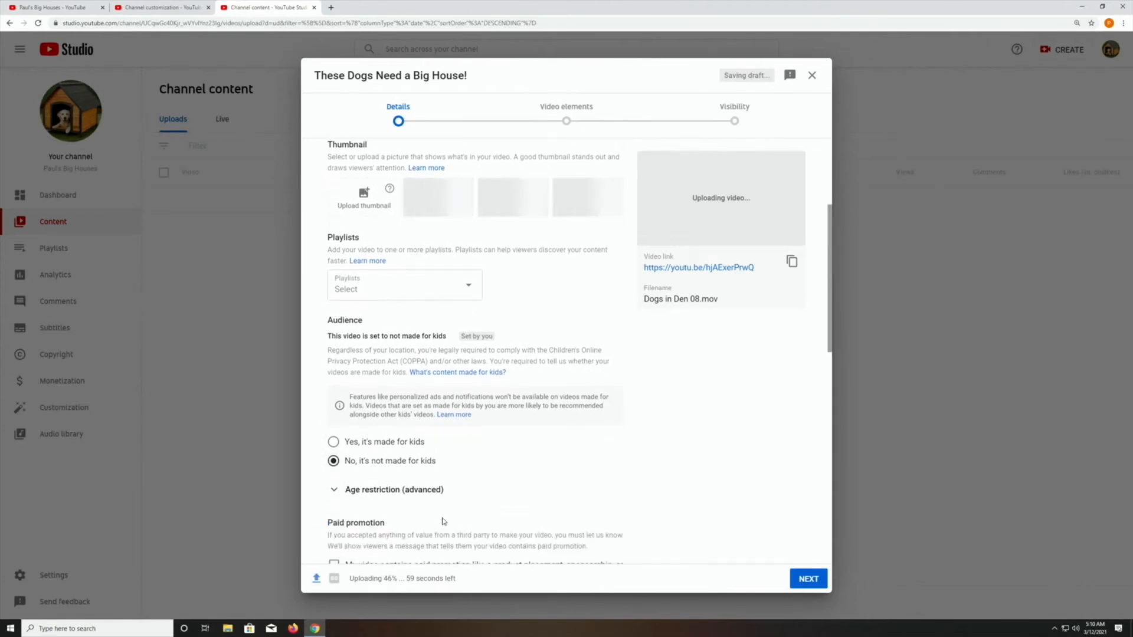
Add the video tags "paul's big house", "dog house" and "building a dog house".
scroll(466, 518, "down", 6)
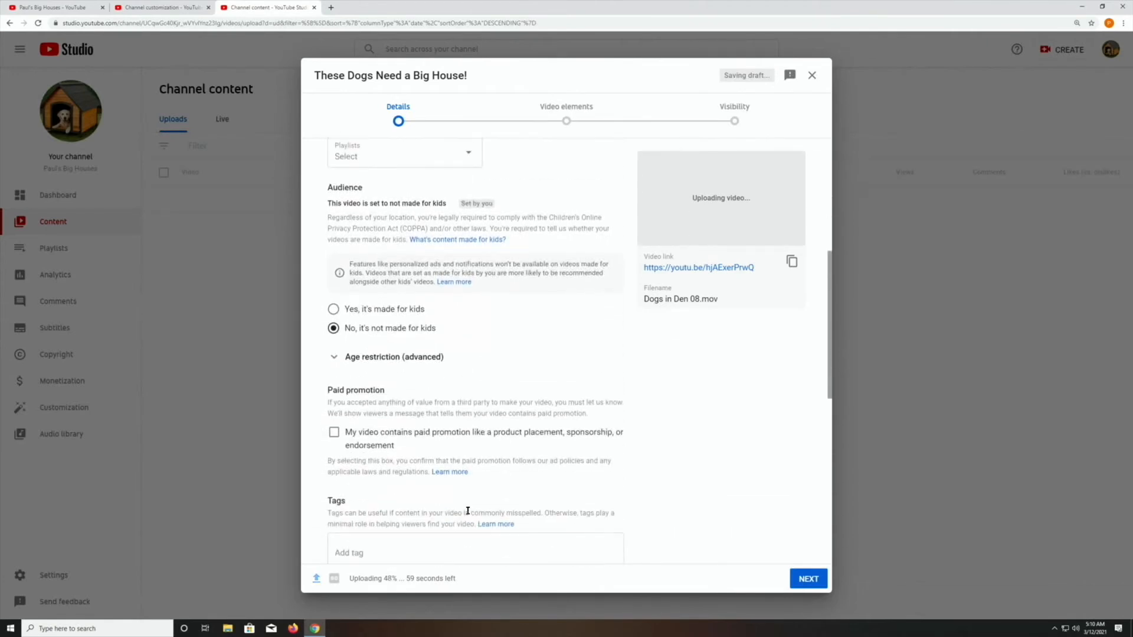
left_click(374, 328)
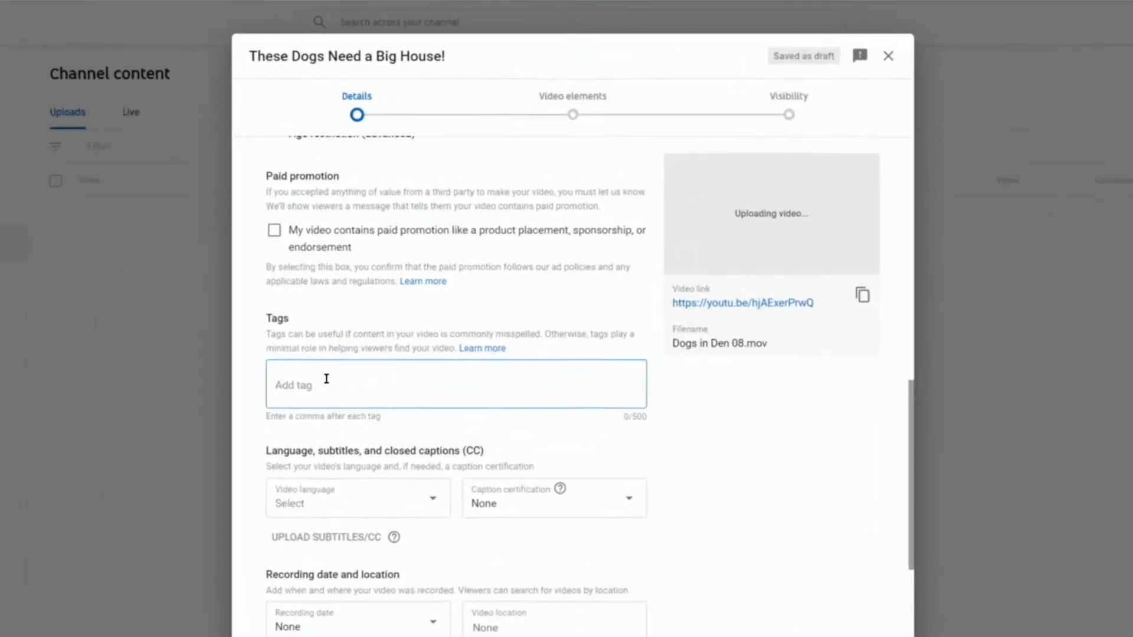
type("paul's ")
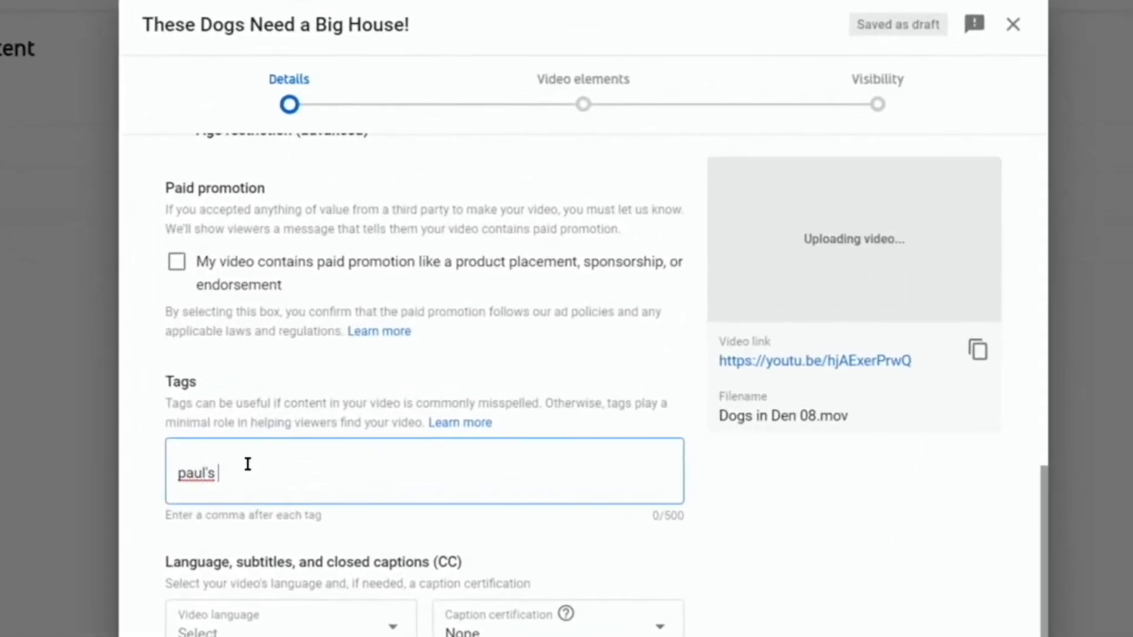
type("big house")
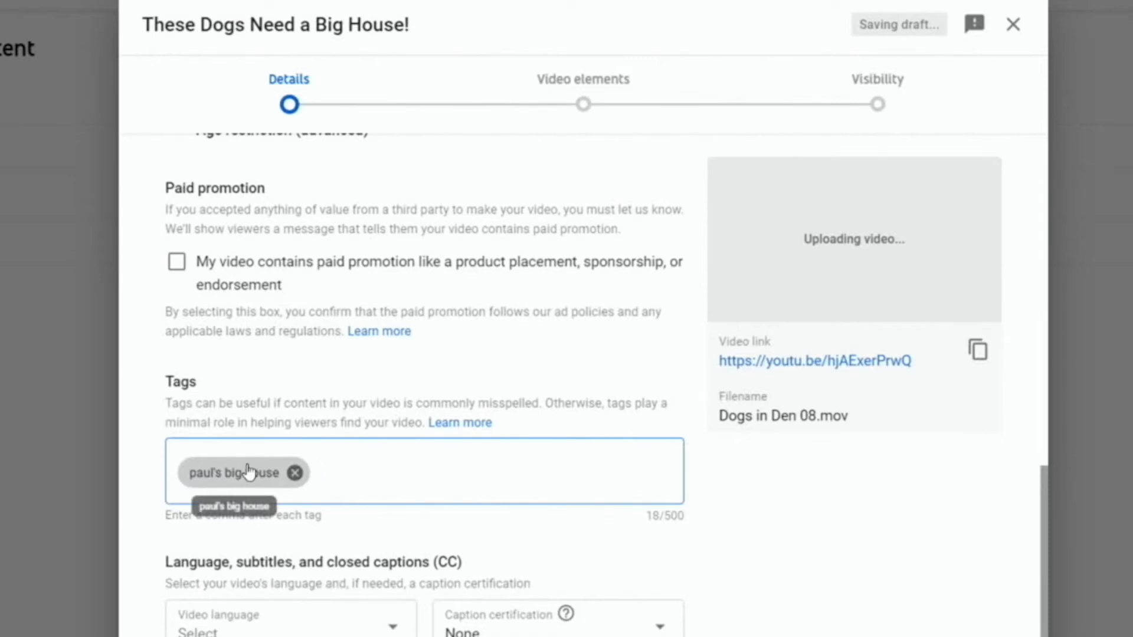
type(",dog house")
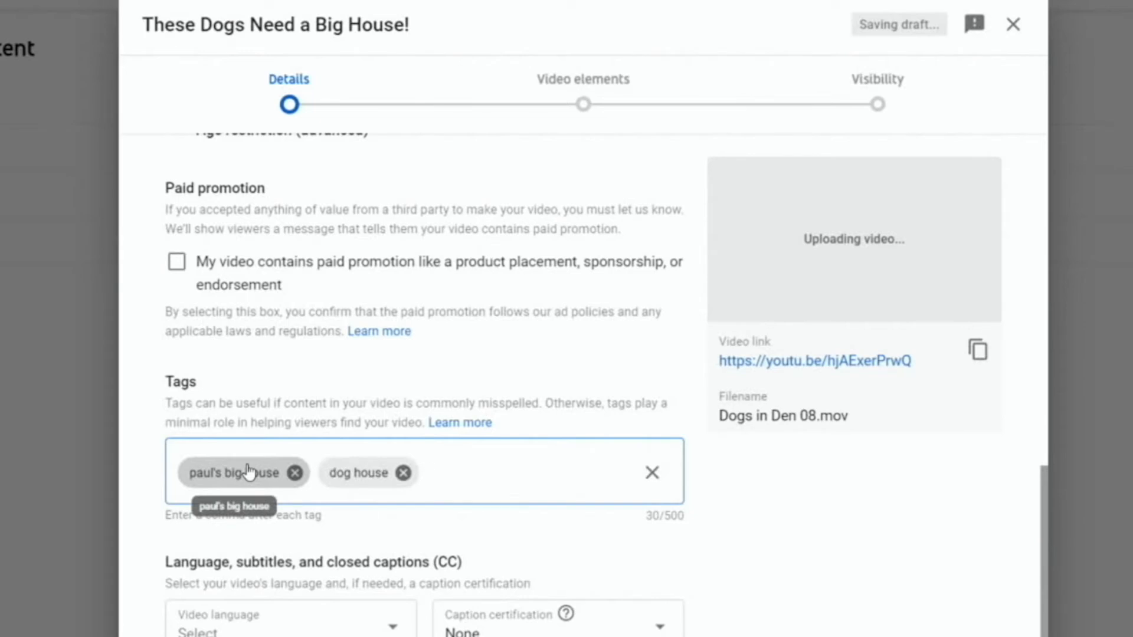
type(",bui")
type("dl")
type("lding a do")
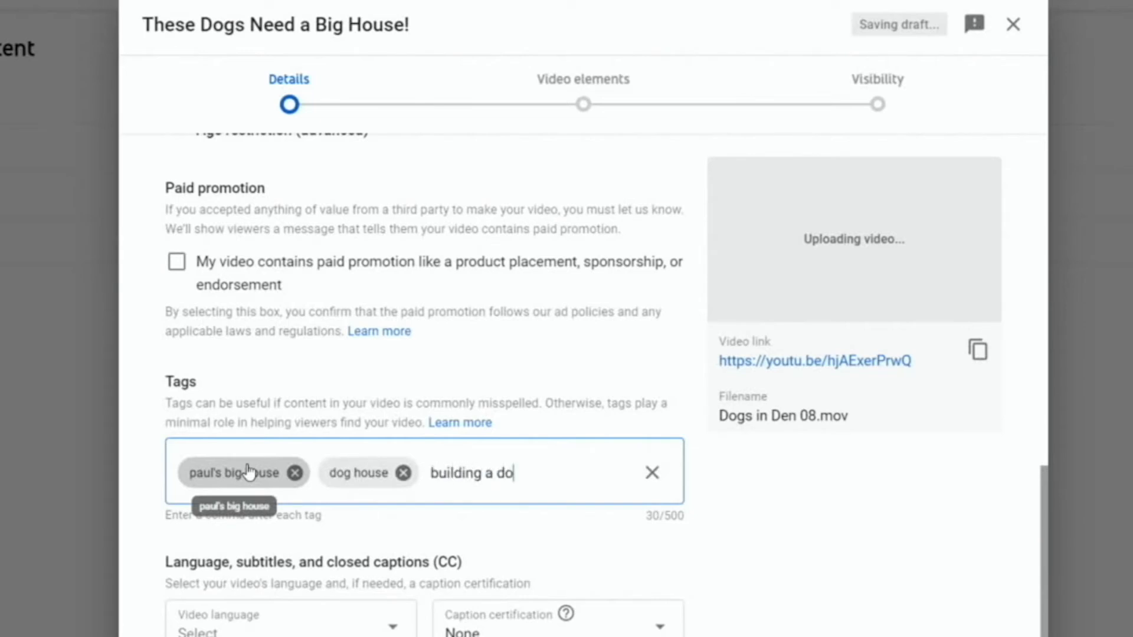
type("g house,")
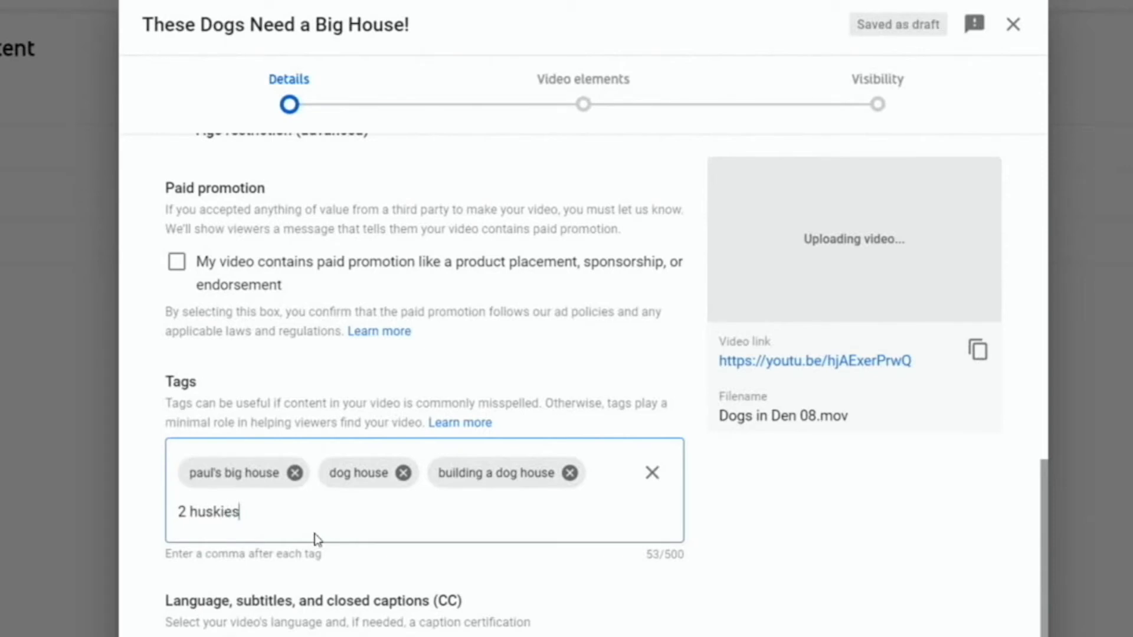
Add the further tags "2 huskies", "husky dog house", "how to video" and "diy video".
type(",")
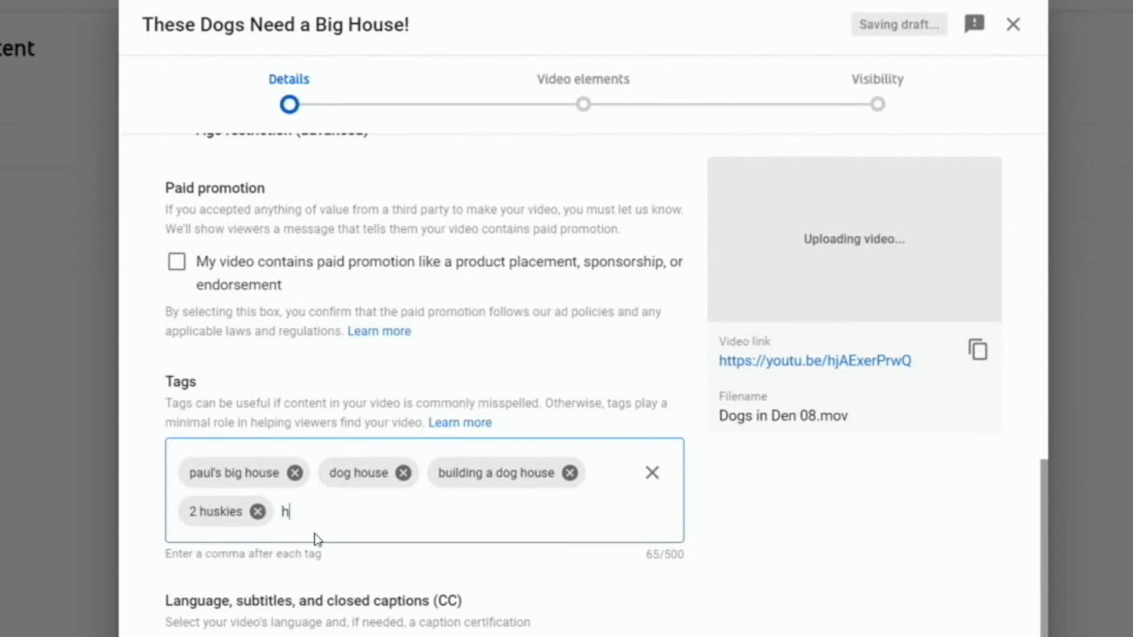
type("husky dog house,")
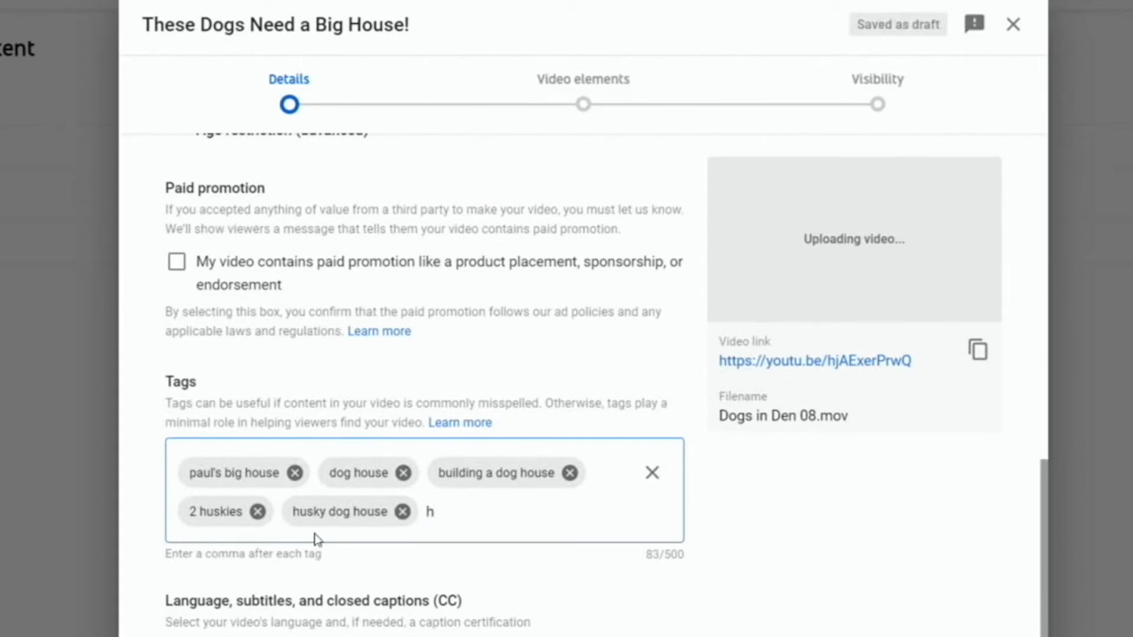
type("how to video,")
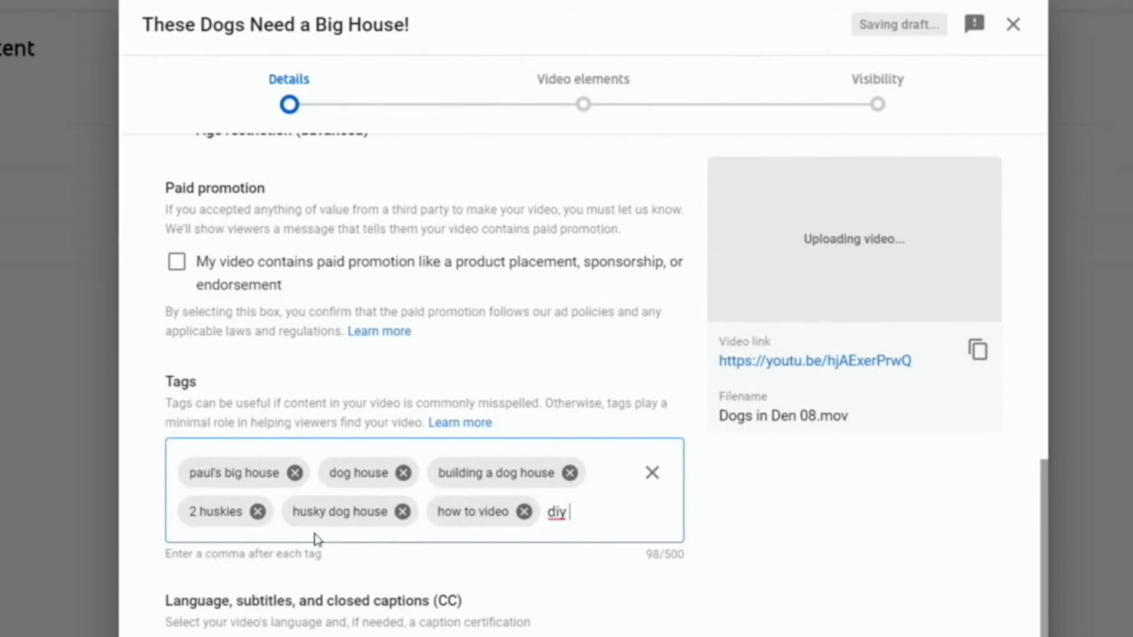
type("diy video")
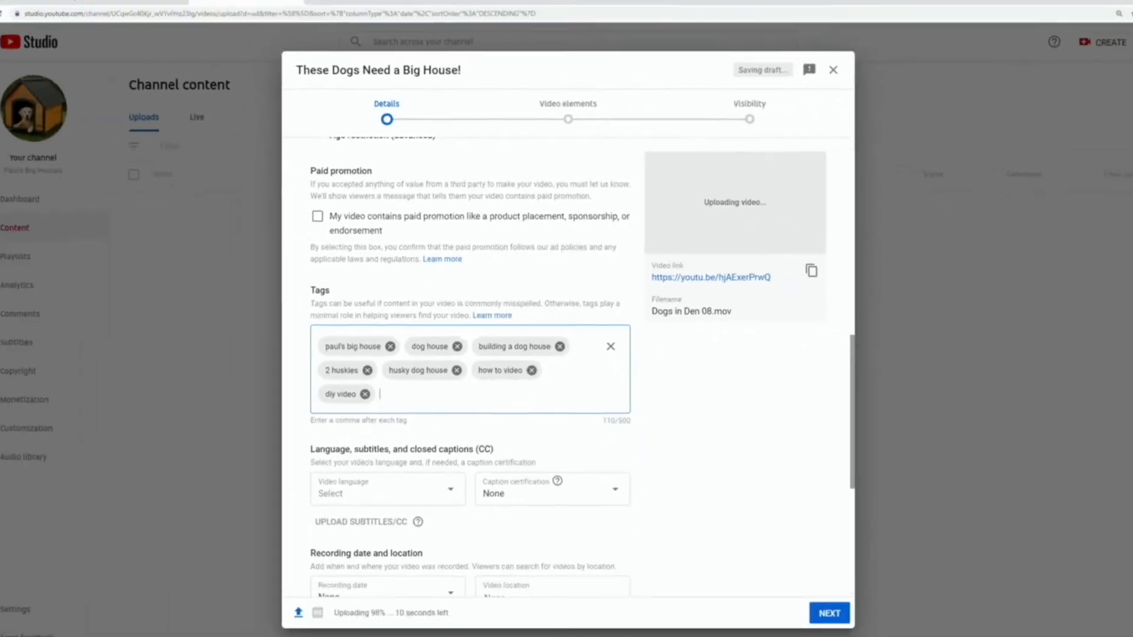
Set the video's language to English (United States).
scroll(504, 432, "up", 3)
scroll(505, 432, "down", 5)
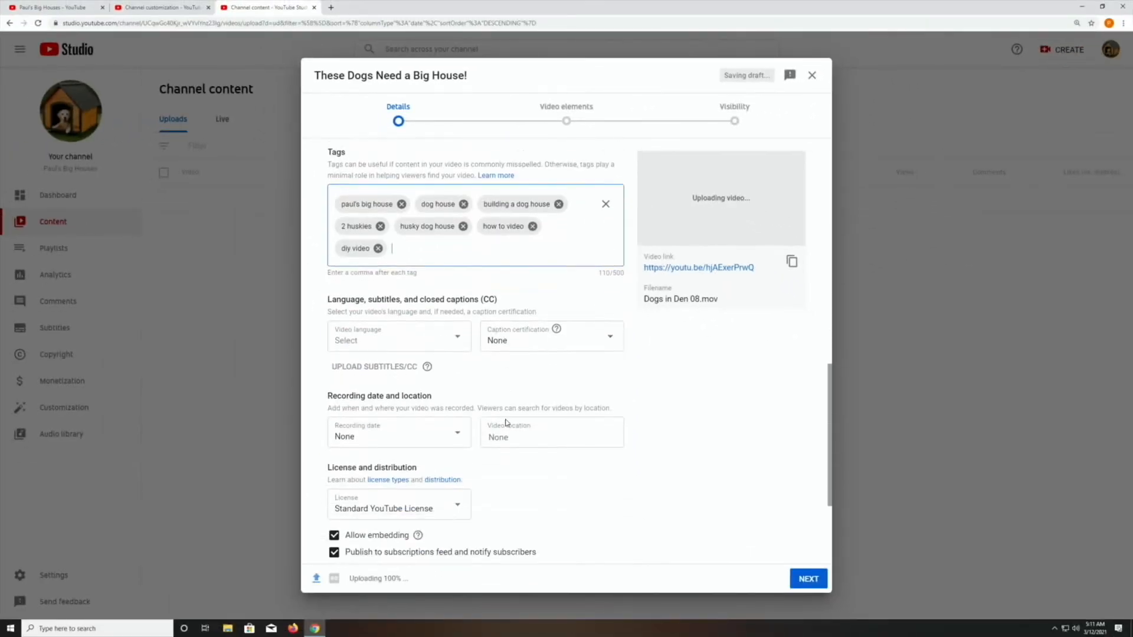
left_click(457, 289)
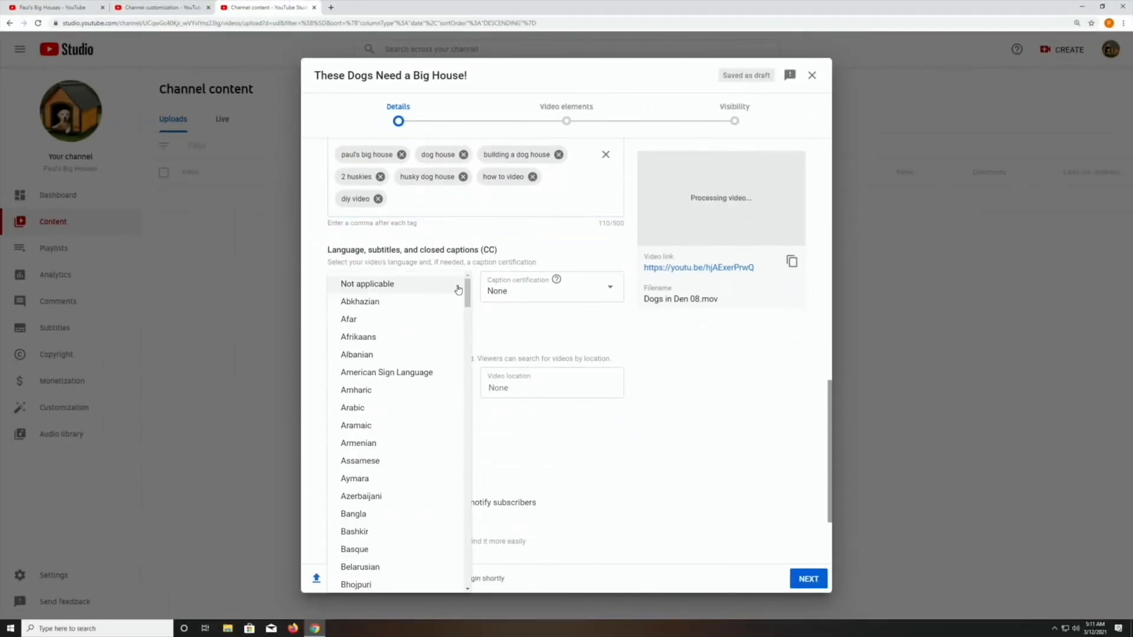
scroll(461, 348, "down", 4)
scroll(461, 348, "down", 10)
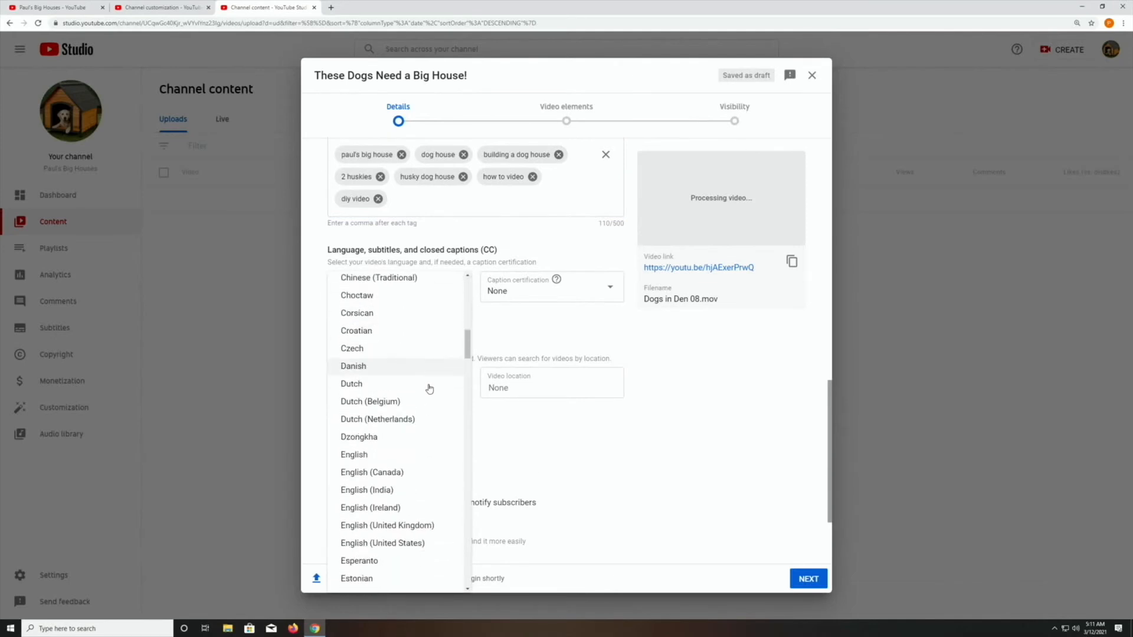
scroll(429, 389, "up", 3)
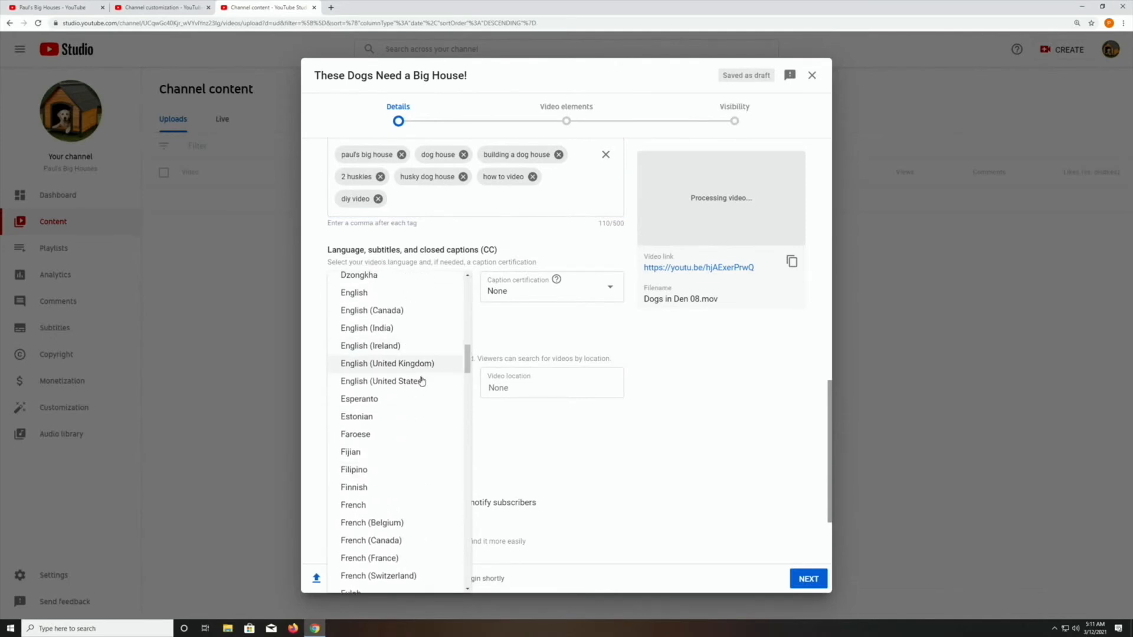
left_click(420, 379)
Try the Gaming category for the video and switch it back to Pets & Animals.
scroll(619, 445, "down", 2)
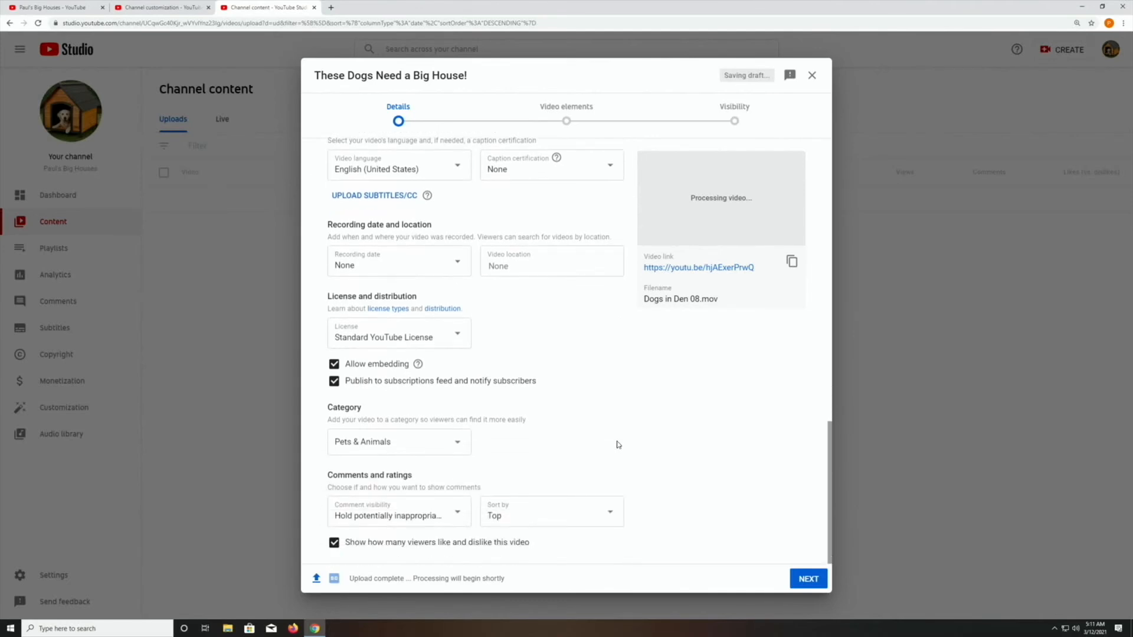
left_click(459, 446)
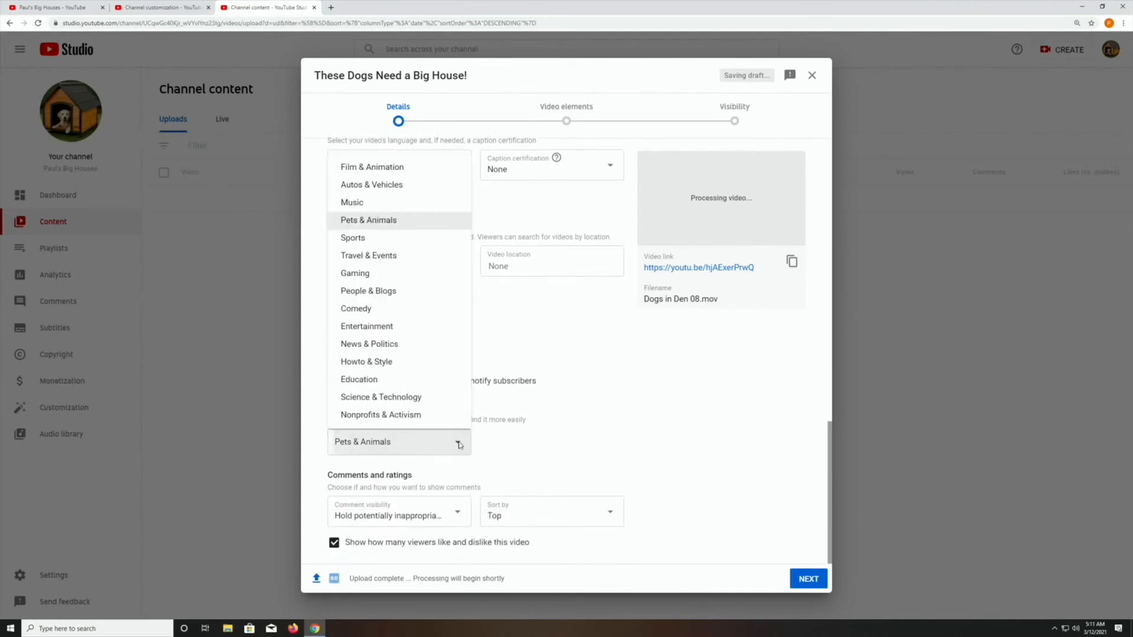
left_click(373, 275)
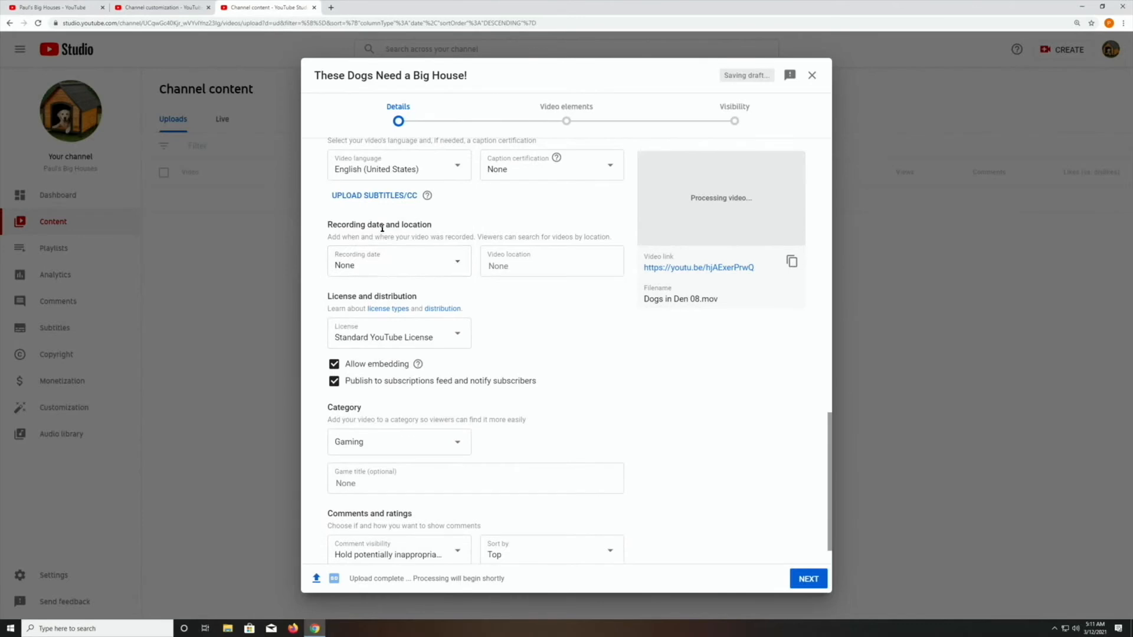
left_click(459, 446)
left_click(389, 222)
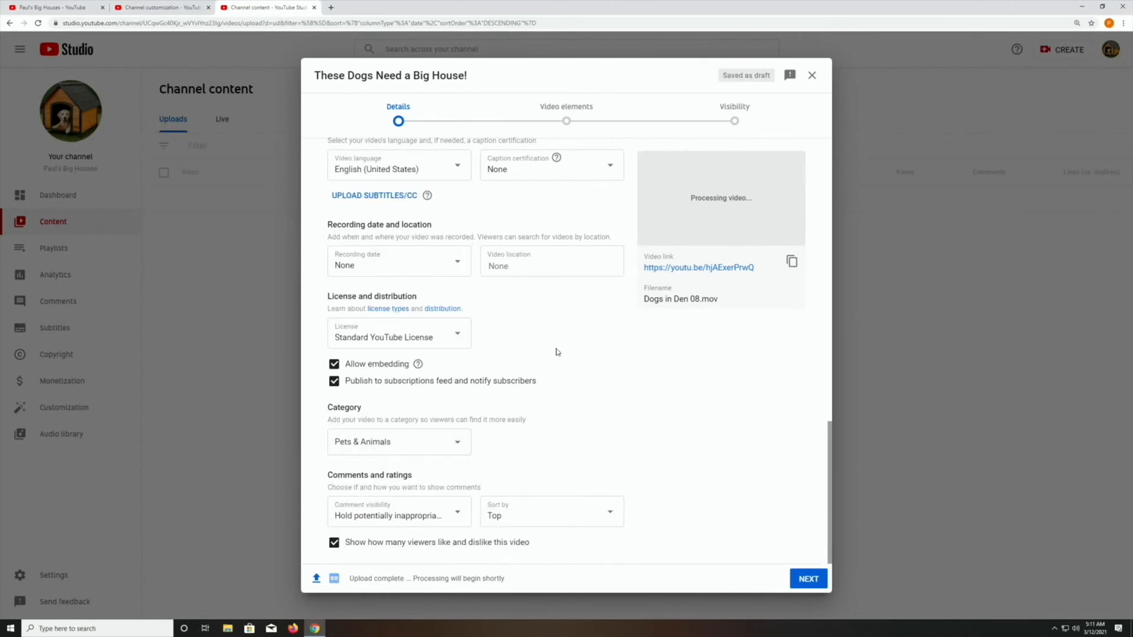
Continue past the video elements without adding any, save the video with Private visibility and close the processing notice.
left_click(808, 579)
left_click(808, 579)
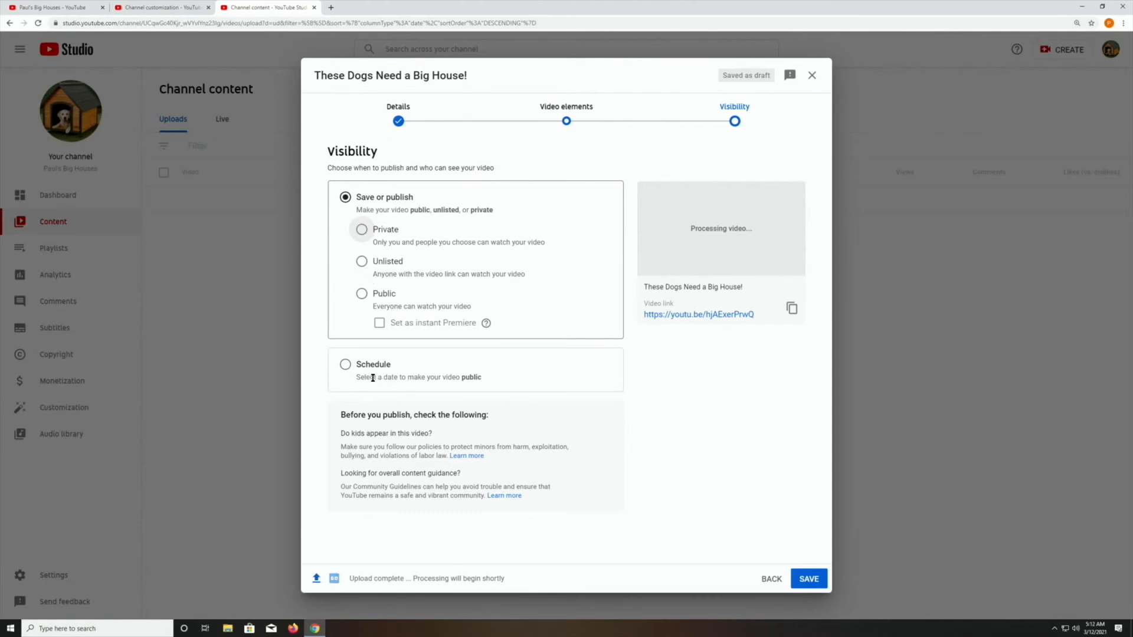
left_click(362, 230)
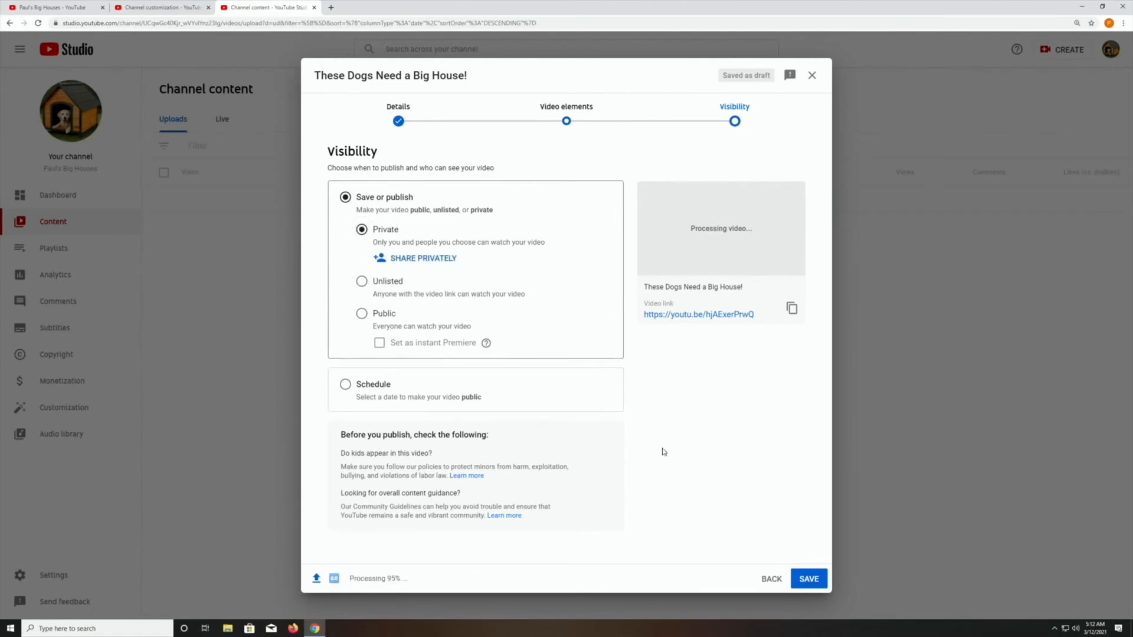
left_click(809, 579)
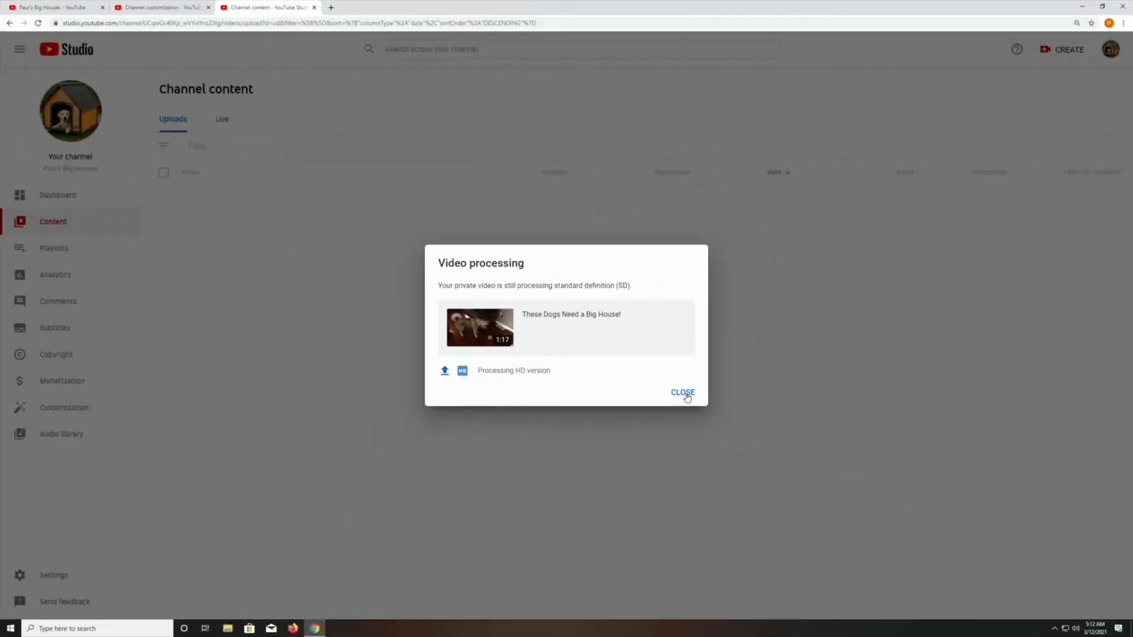
left_click(685, 393)
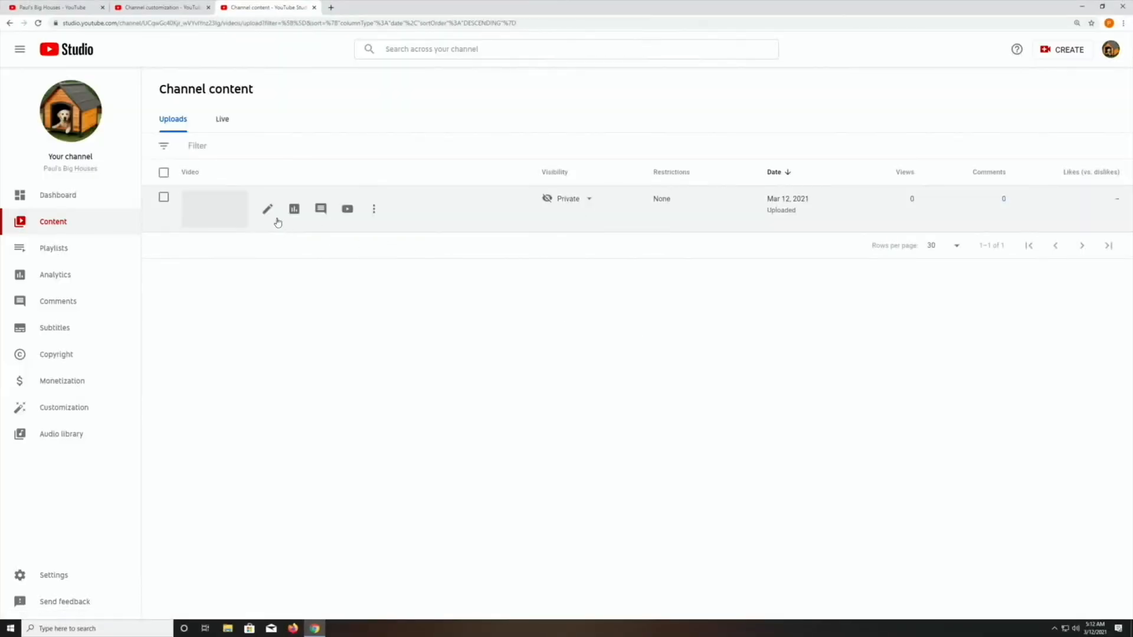
Edit the uploaded video's details and apply the first end screen template with one video and one subscribe element.
left_click(266, 212)
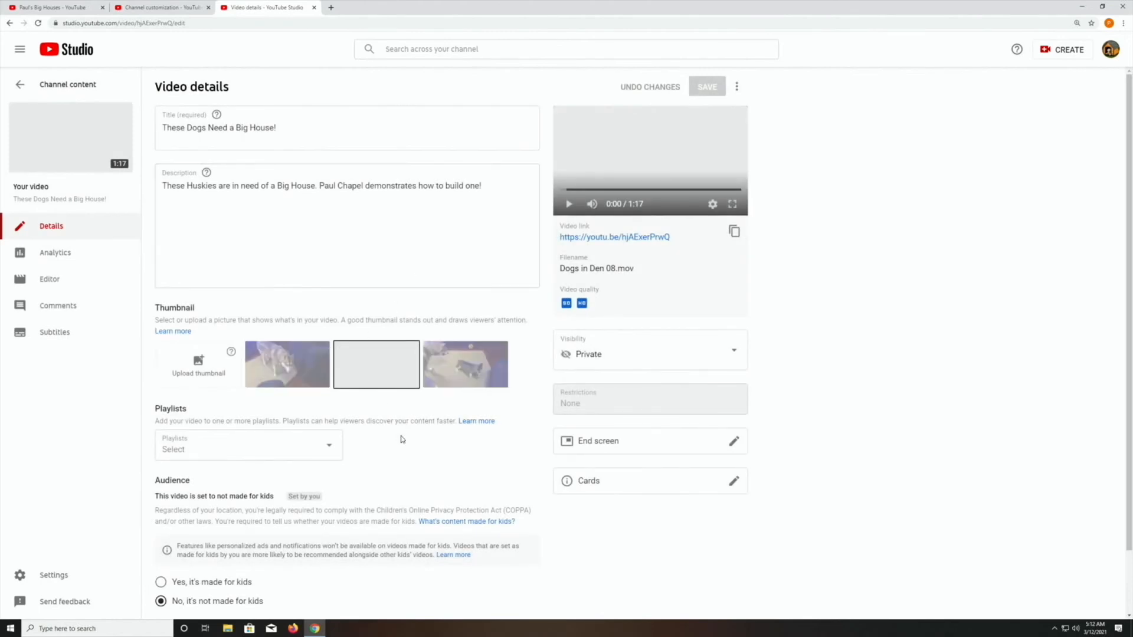
left_click(606, 445)
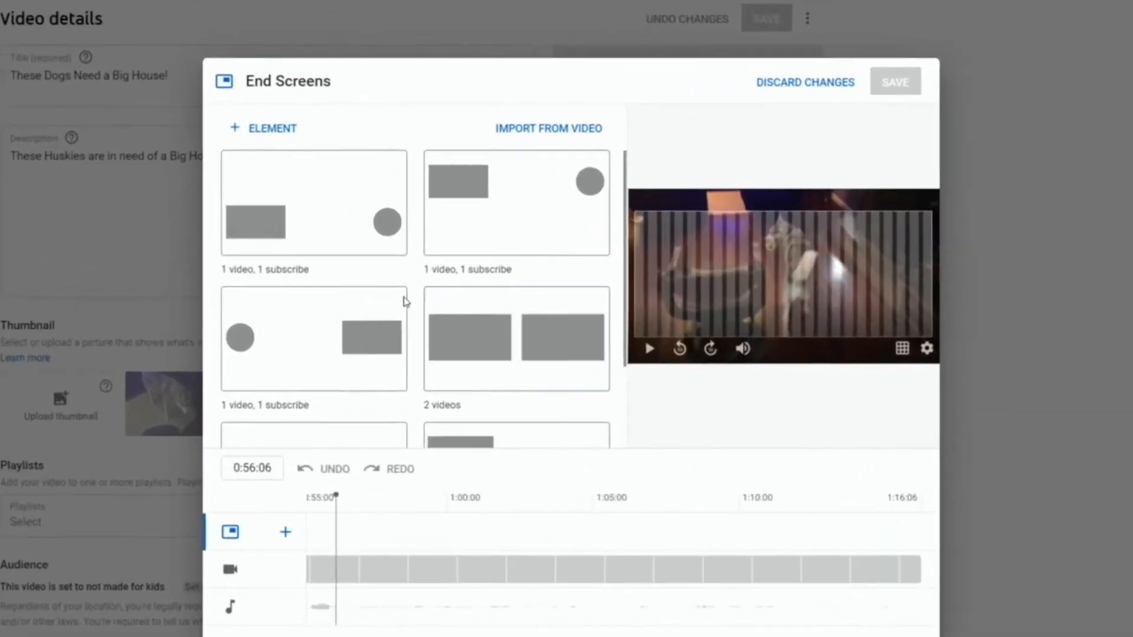
left_click(325, 206)
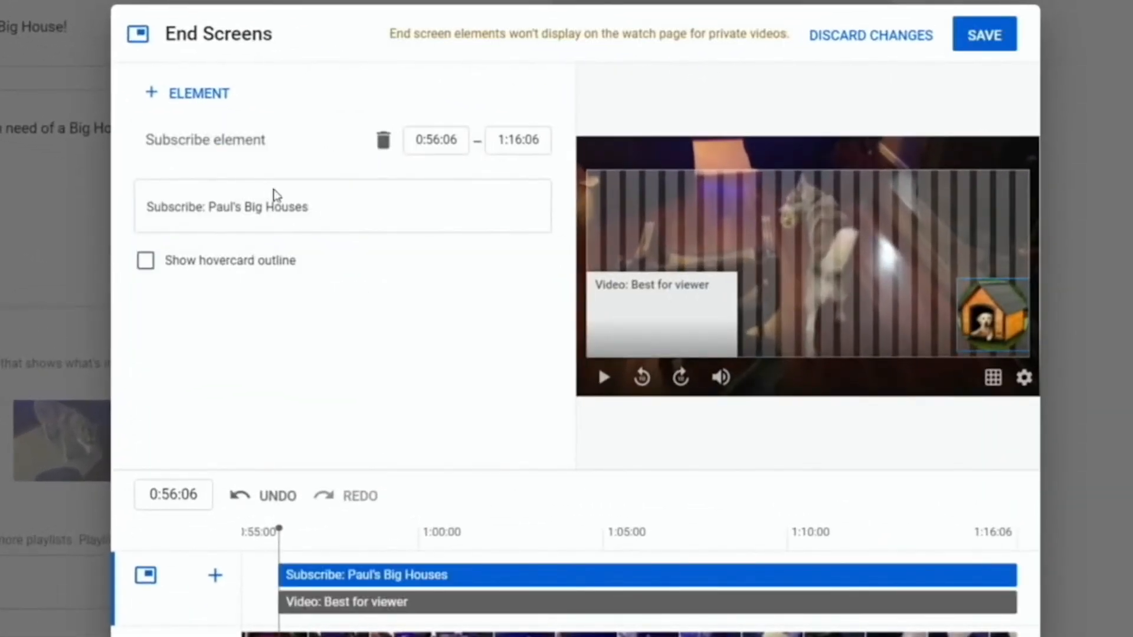
Try the specific video "TOP FIVE DISNEY PRINCESSES OF ALL TIME" as the end screen's video element and switch back to Best for viewer.
left_click(676, 315)
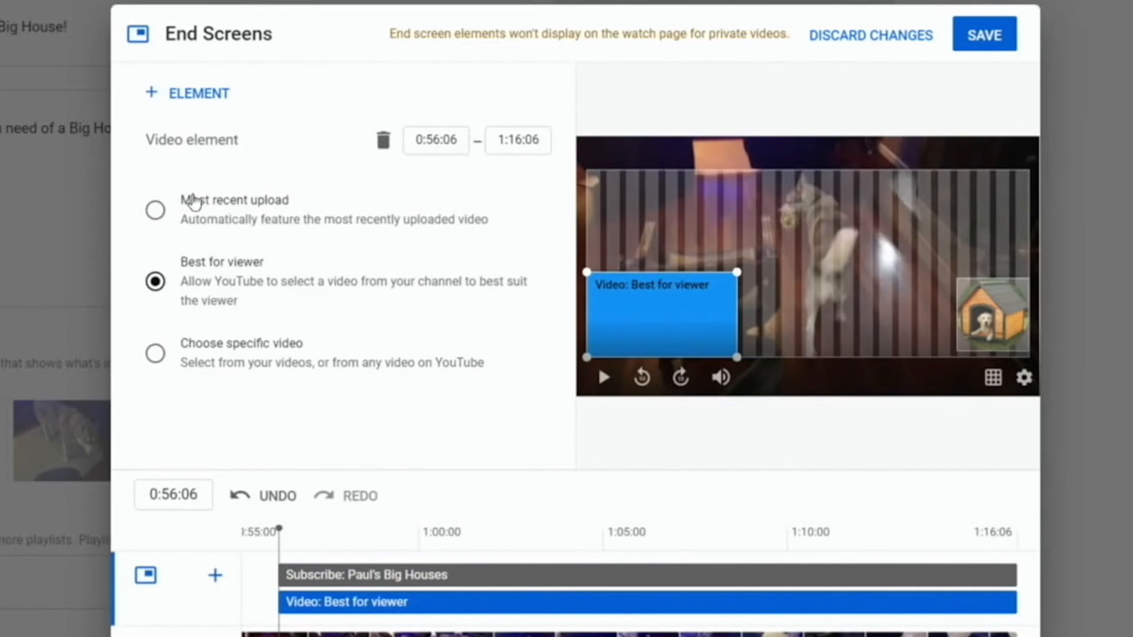
left_click(158, 362)
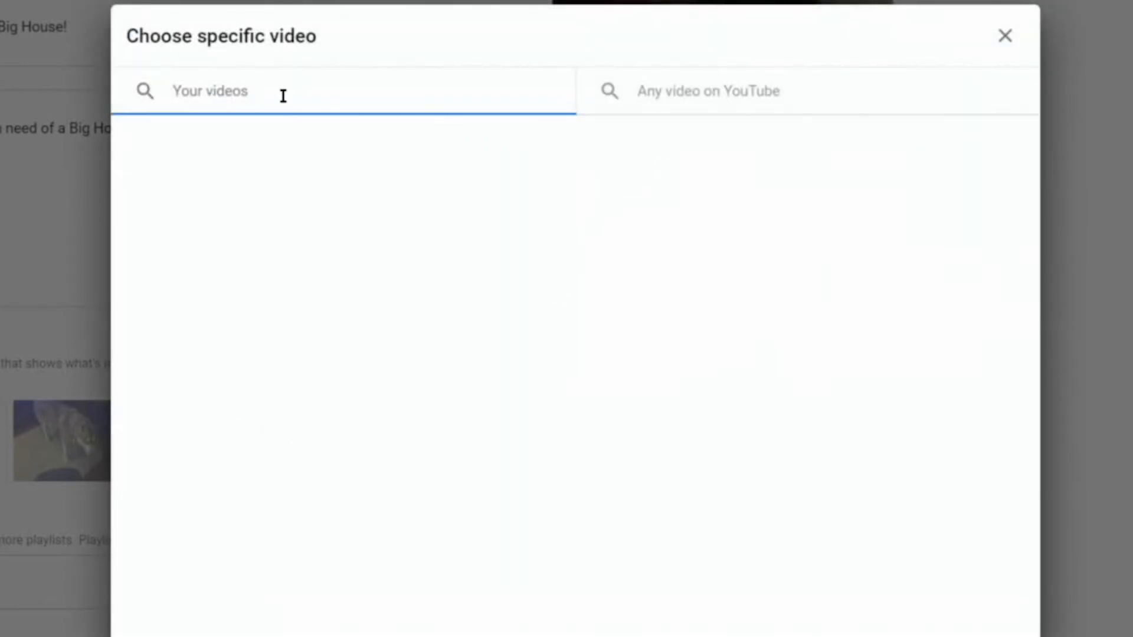
left_click(675, 96)
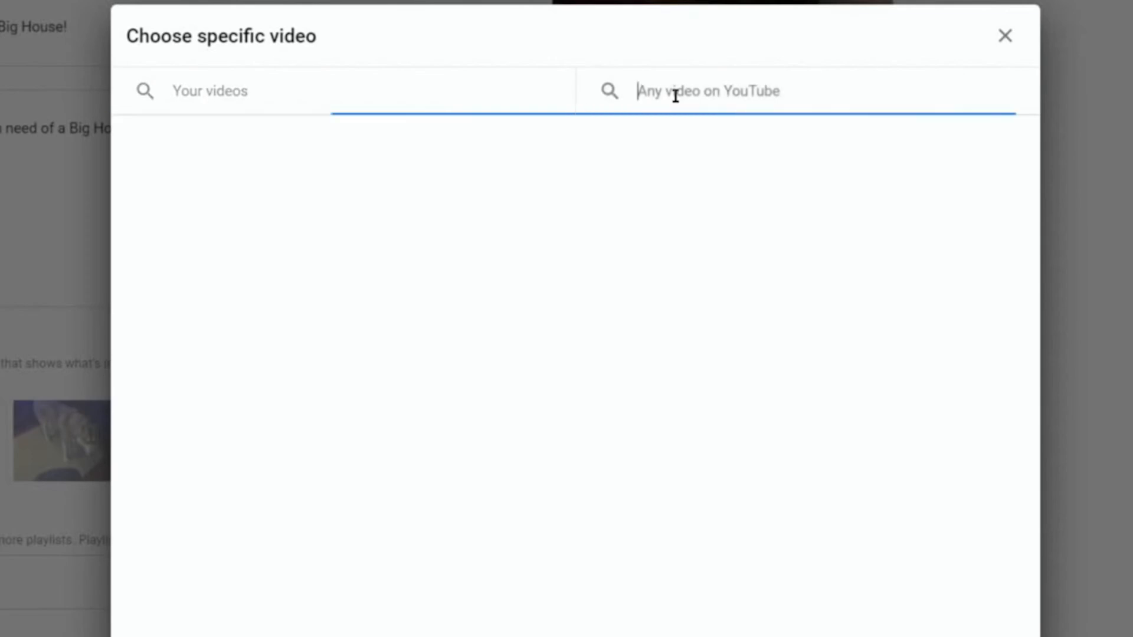
type("magic hour")
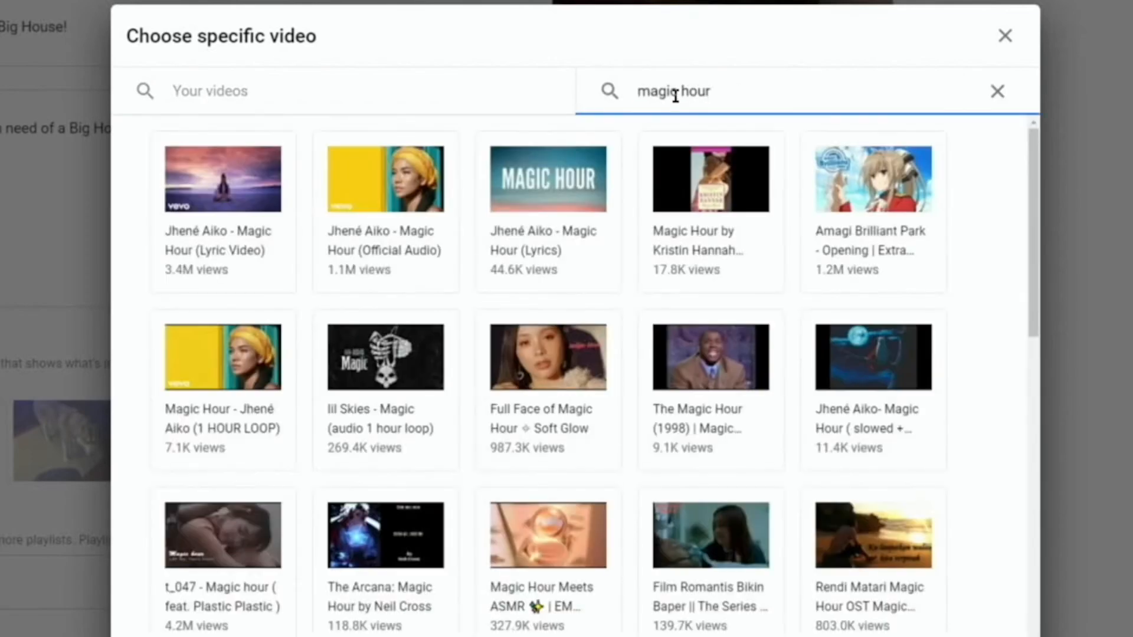
type(" with paul chapel")
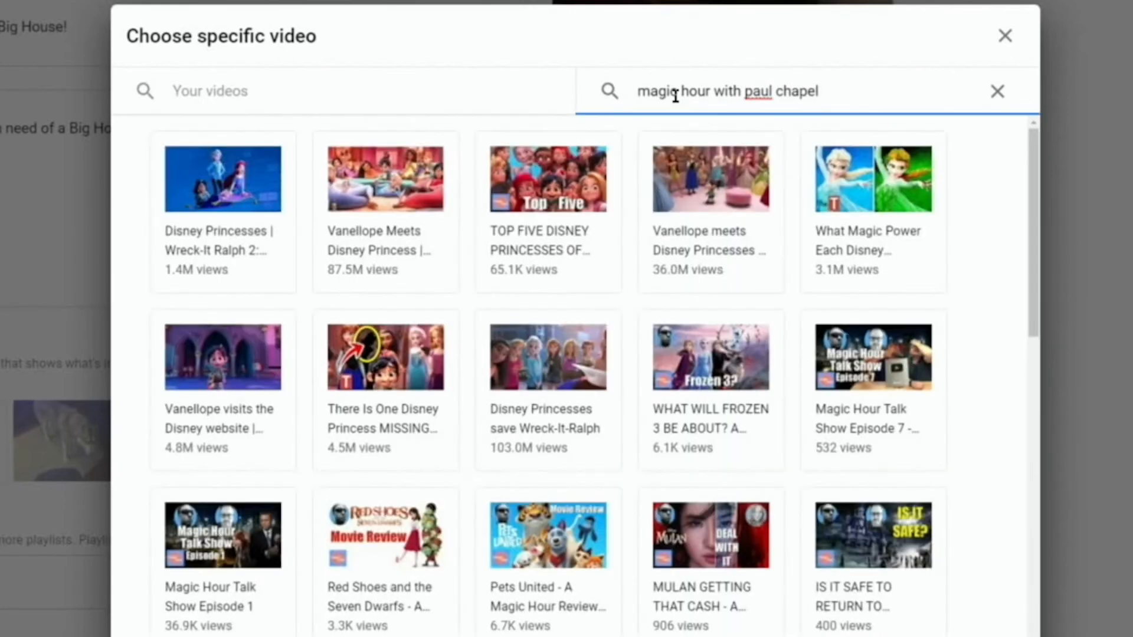
left_click(537, 195)
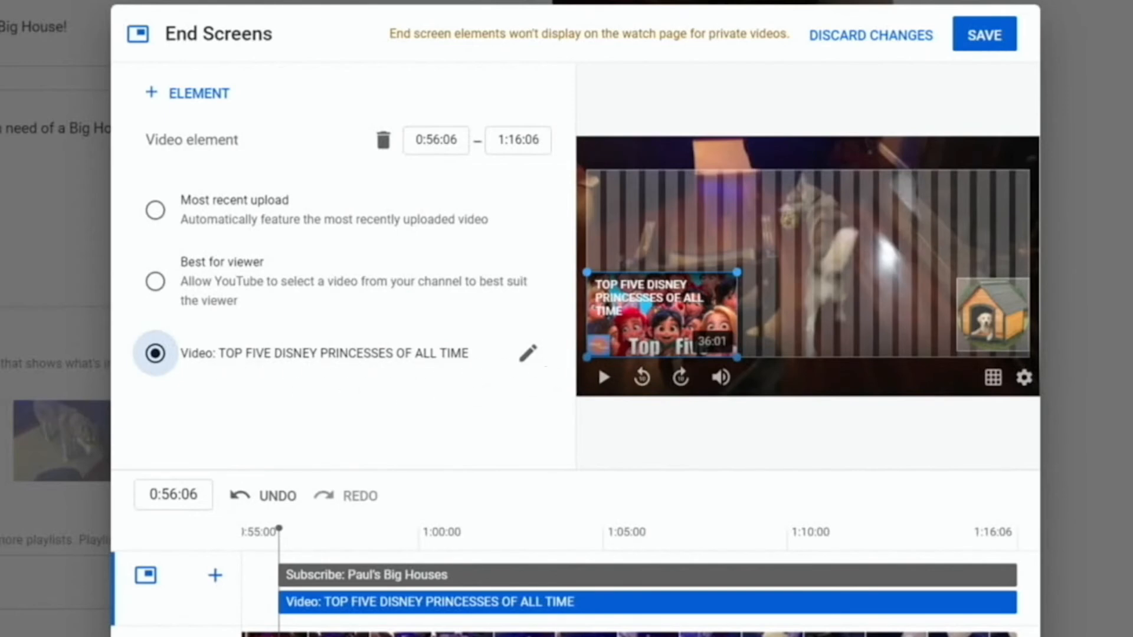
left_click(155, 282)
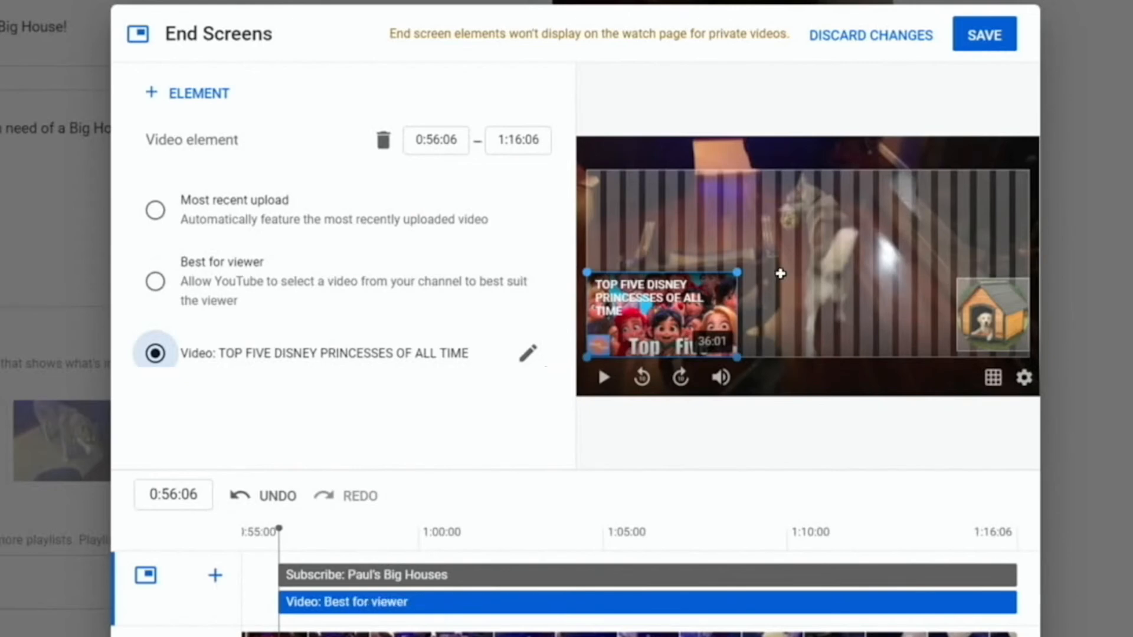
Save the end screen, set the video's visibility to Public and save the video details.
left_click(993, 36)
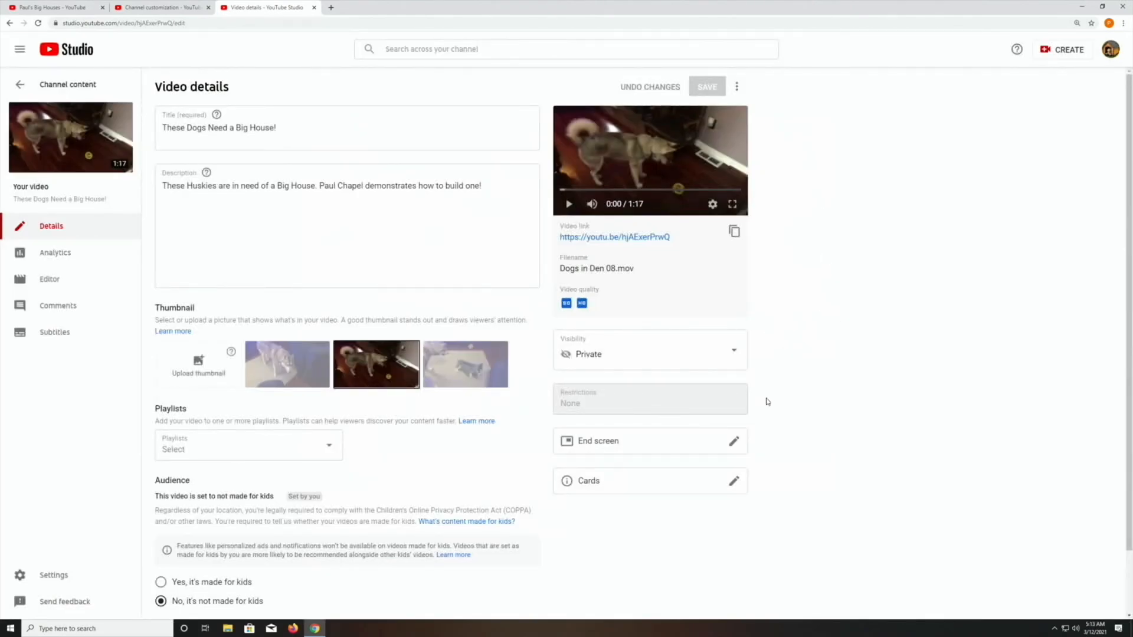
left_click(735, 352)
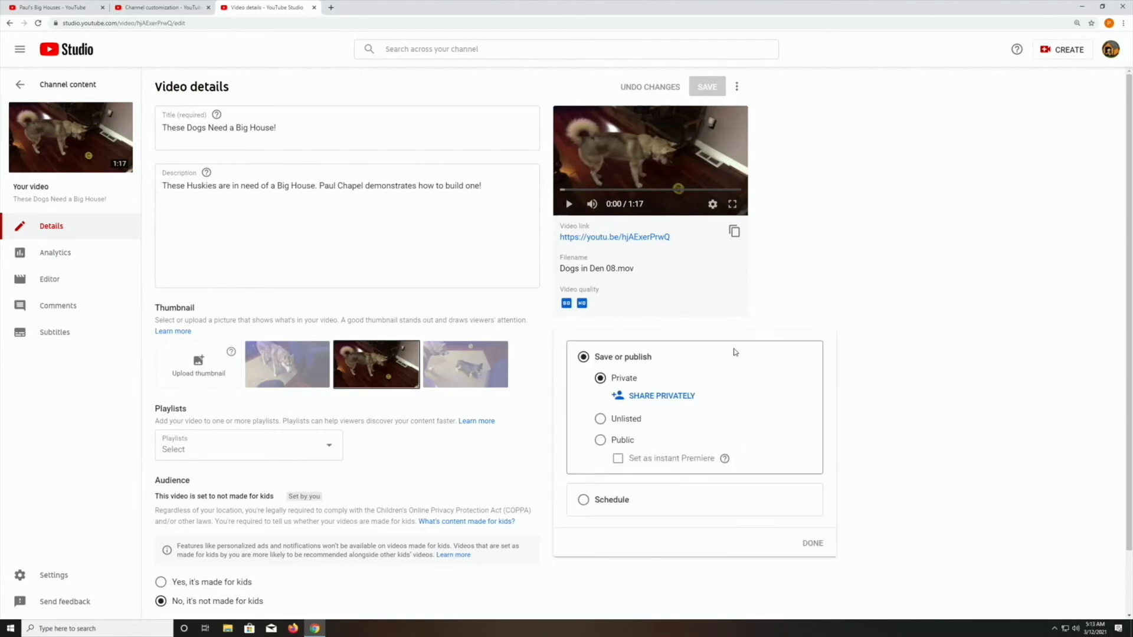
left_click(584, 501)
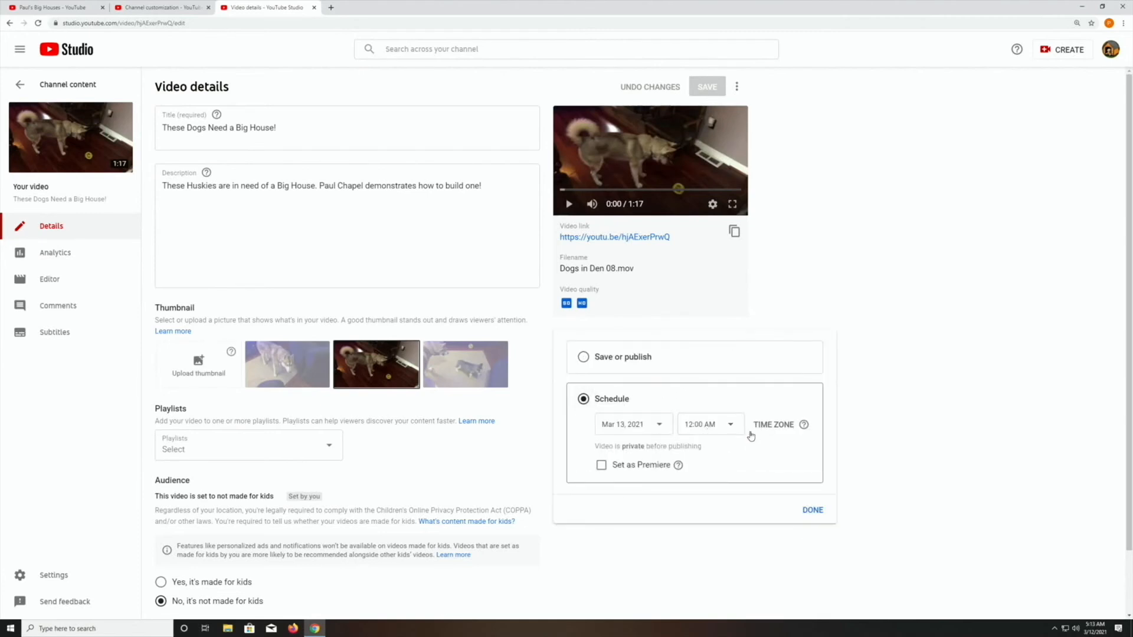
left_click(583, 360)
left_click(599, 437)
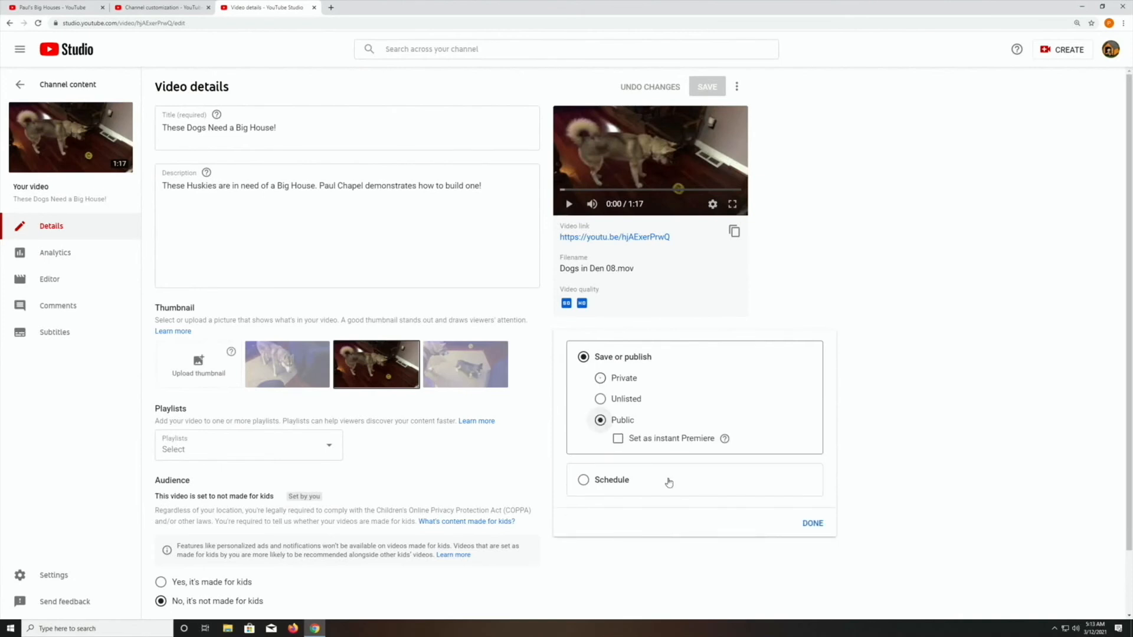
left_click(810, 524)
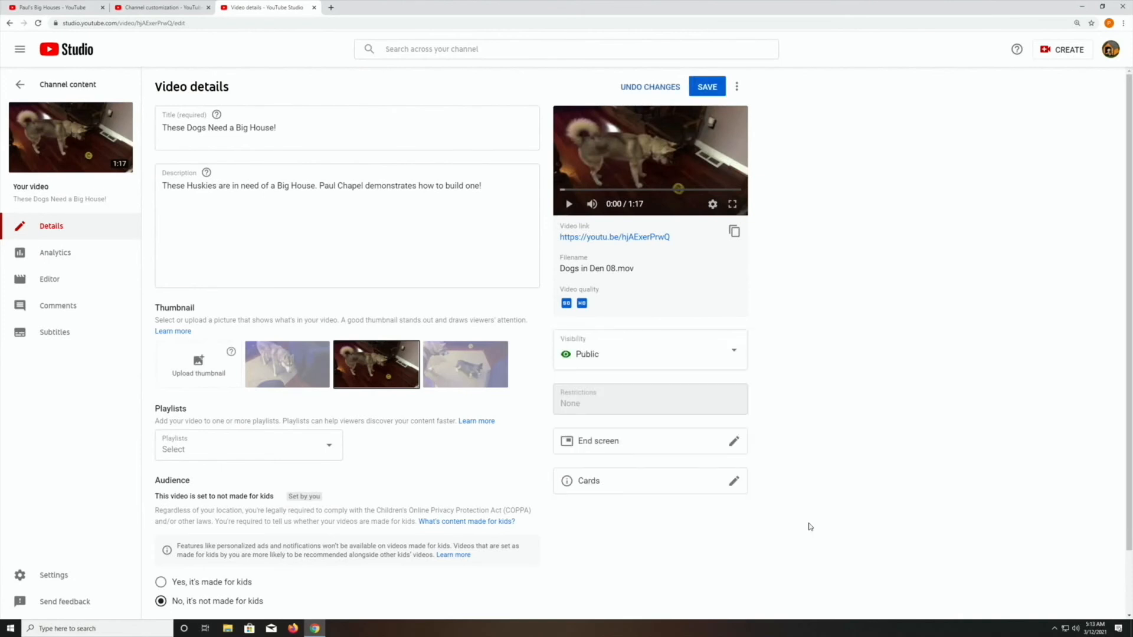
left_click(706, 87)
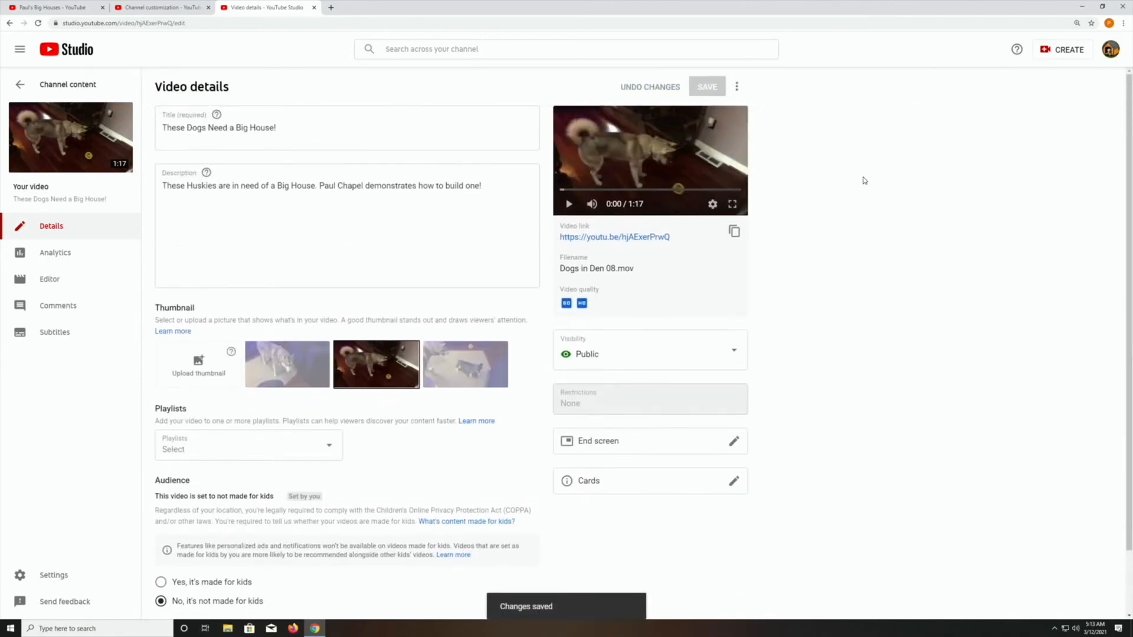
Open the channel's public page and examine its banner and the newly published upload.
left_click(1111, 53)
left_click(1022, 118)
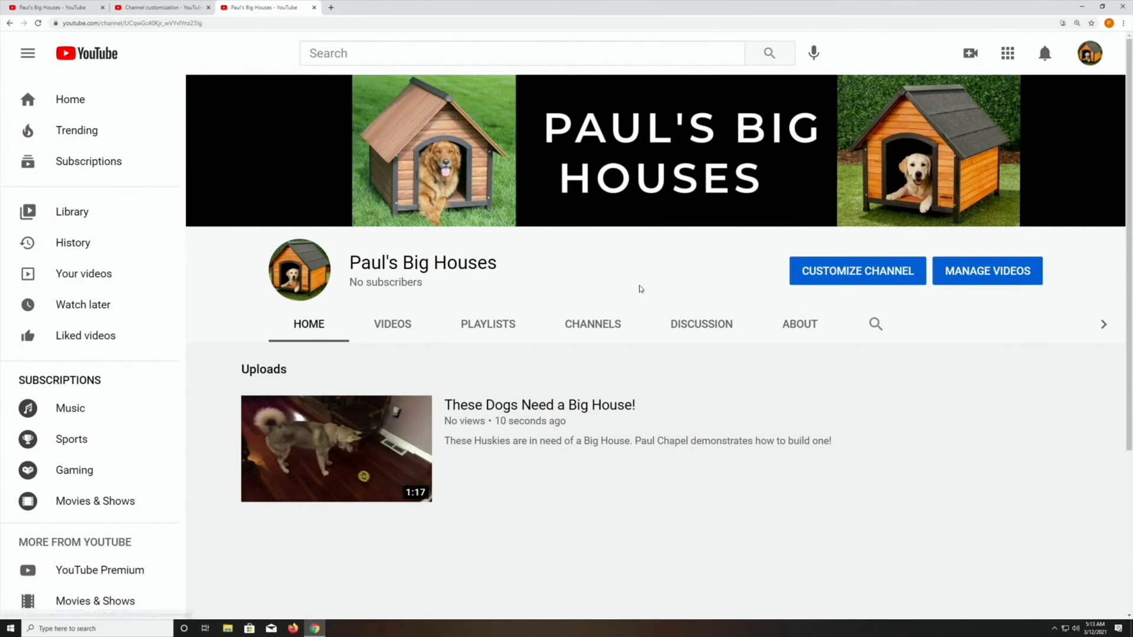
scroll(454, 430, "down", 2)
scroll(451, 428, "up", 2)
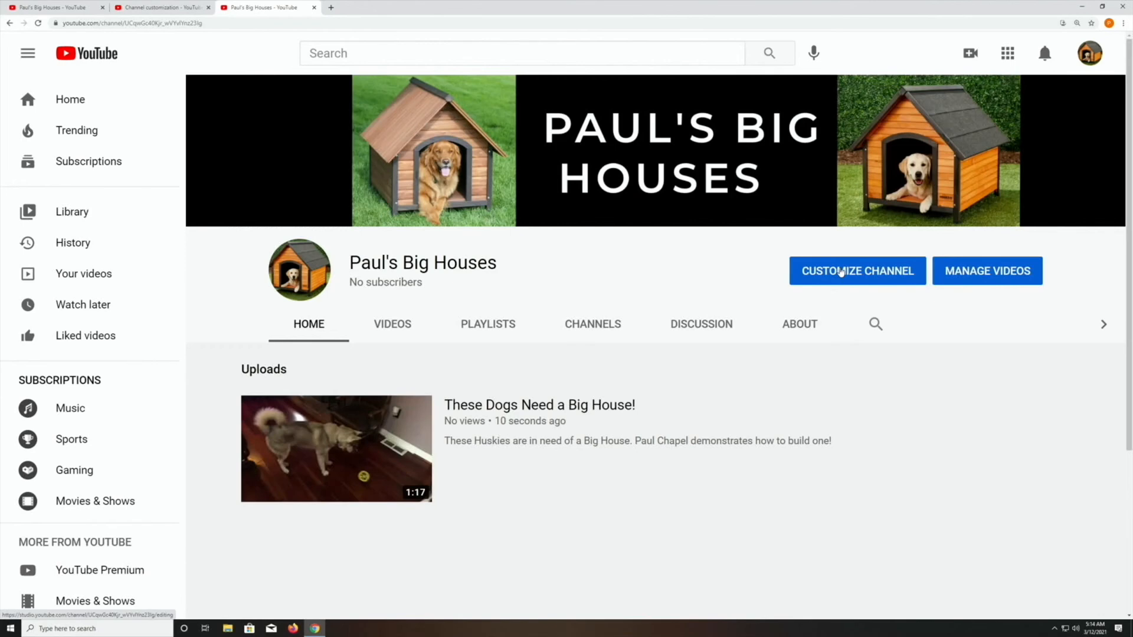
Add a link titled "Twitter" with the copied Twitter profile URL to the channel's basic info and publish the changes.
left_click(841, 270)
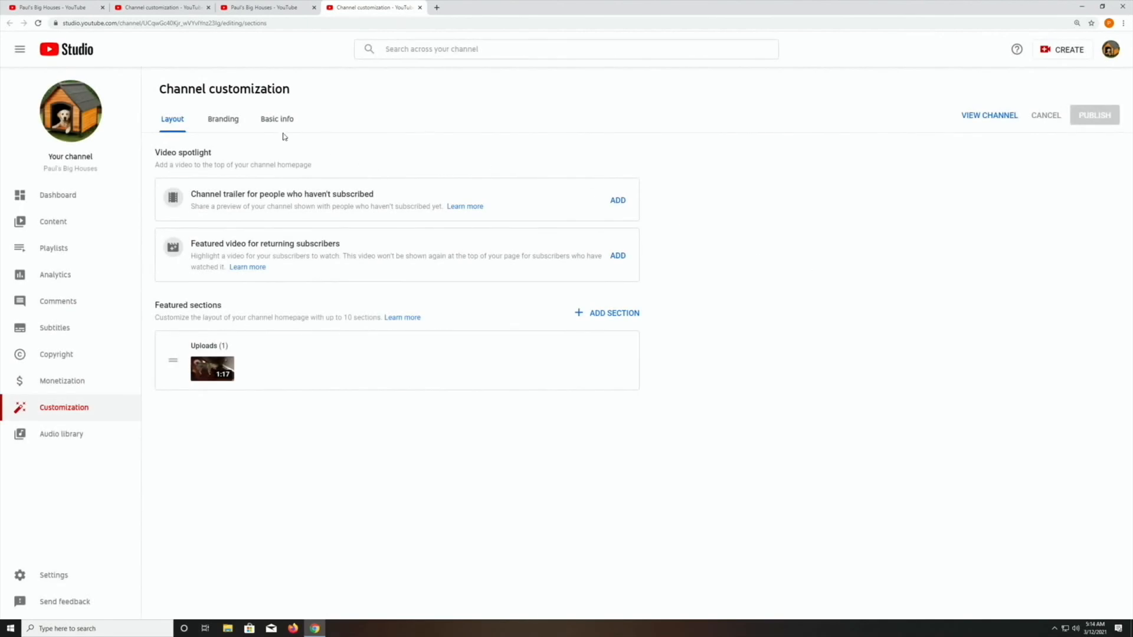
left_click(275, 120)
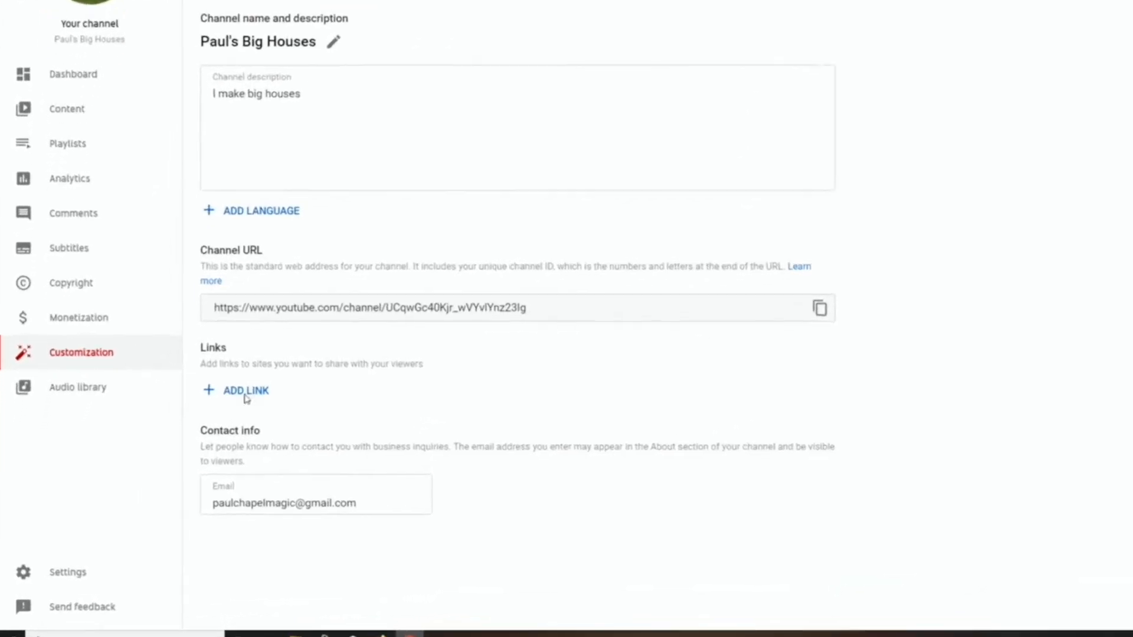
left_click(191, 437)
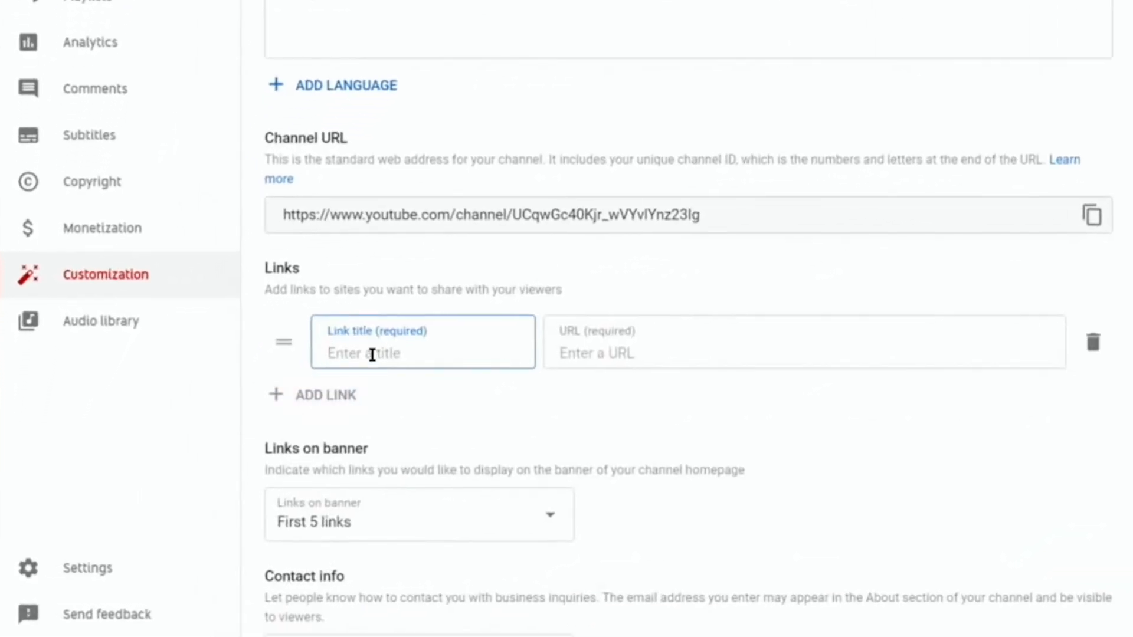
type("Twitter")
left_click(597, 352)
right_click(597, 354)
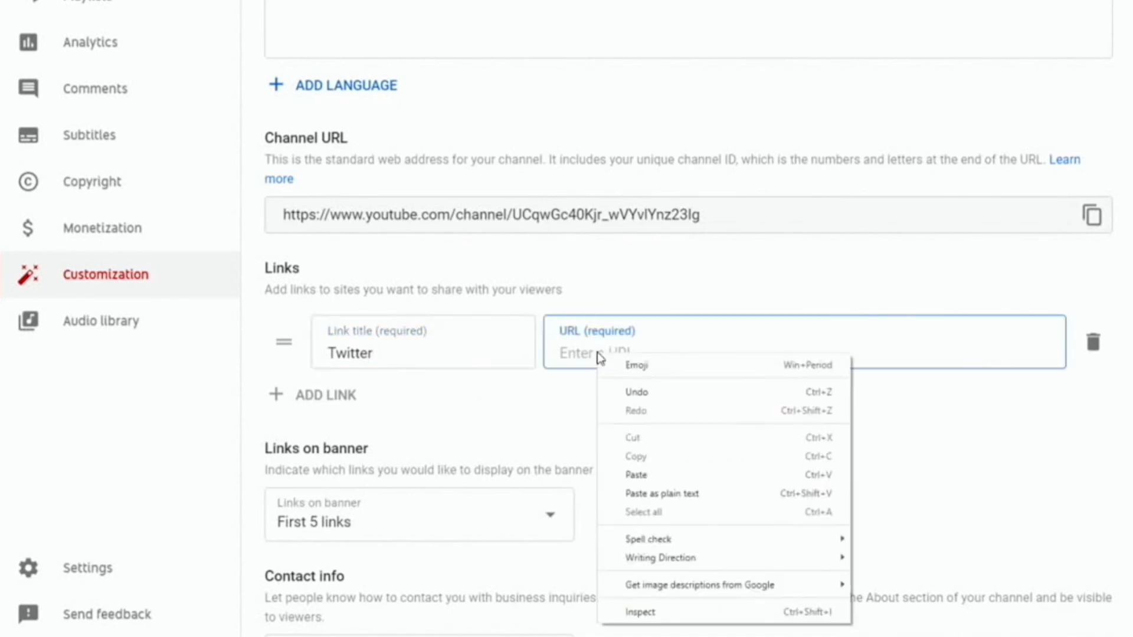
left_click(646, 477)
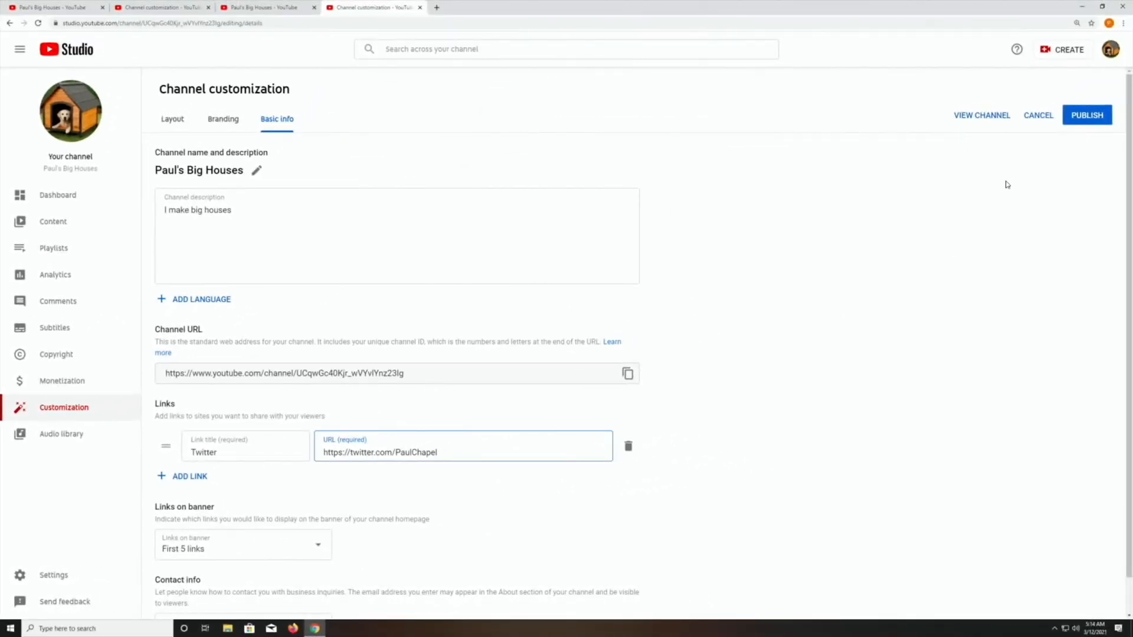
scroll(1001, 195, "down", 1)
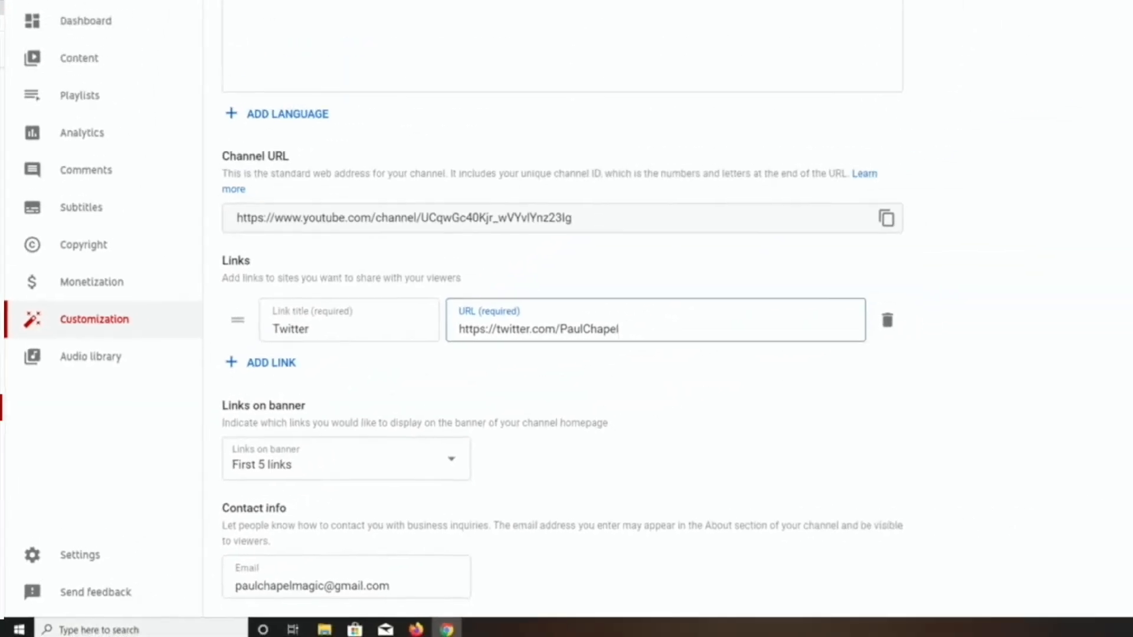
left_click(1092, 86)
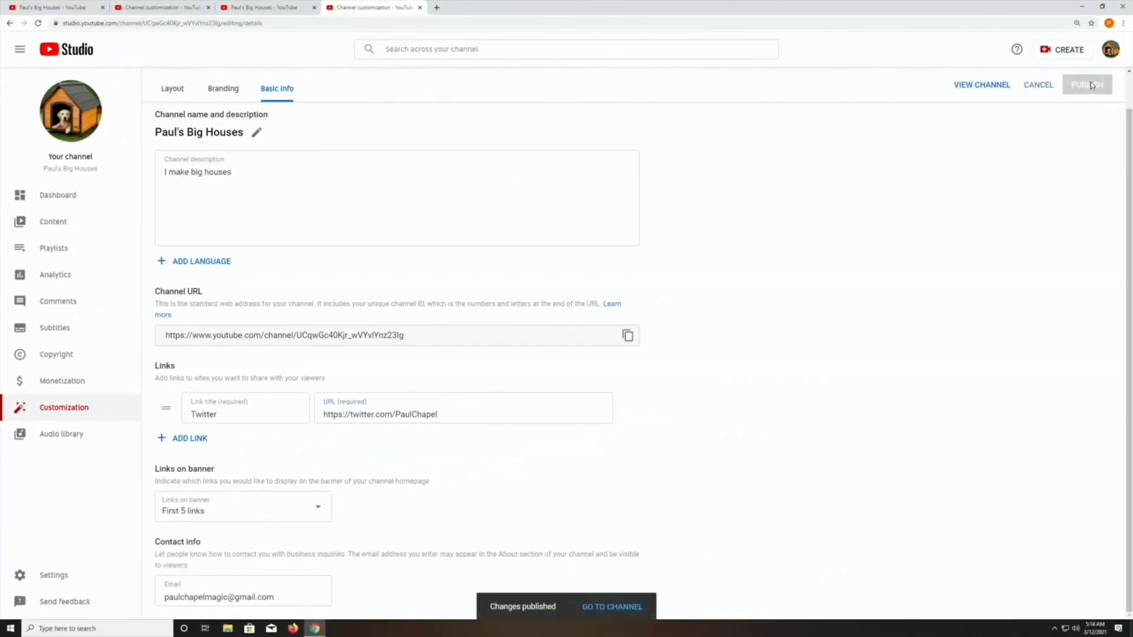
Open the channel page, test the Twitter link on its banner and look through the linked profile.
left_click(617, 615)
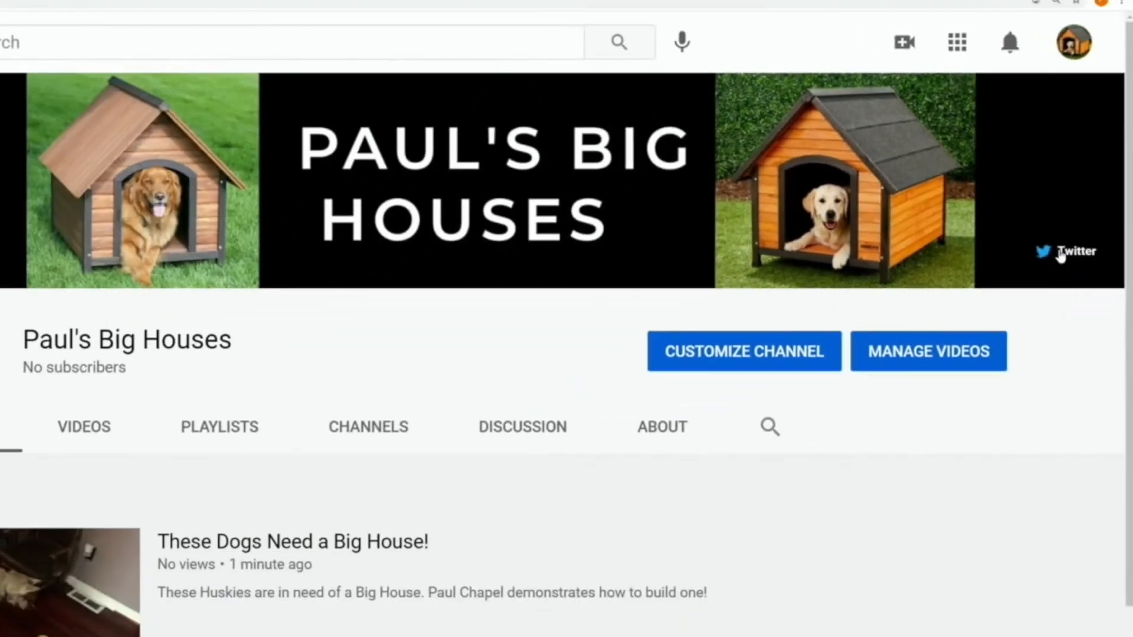
left_click(1060, 254)
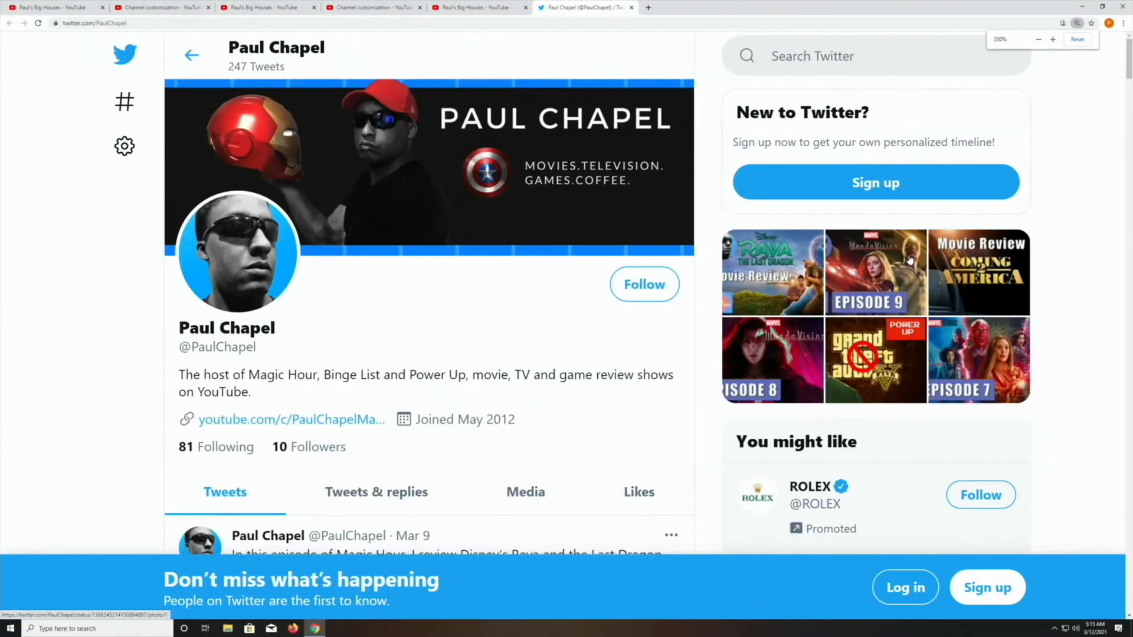
scroll(893, 243, "down", 2)
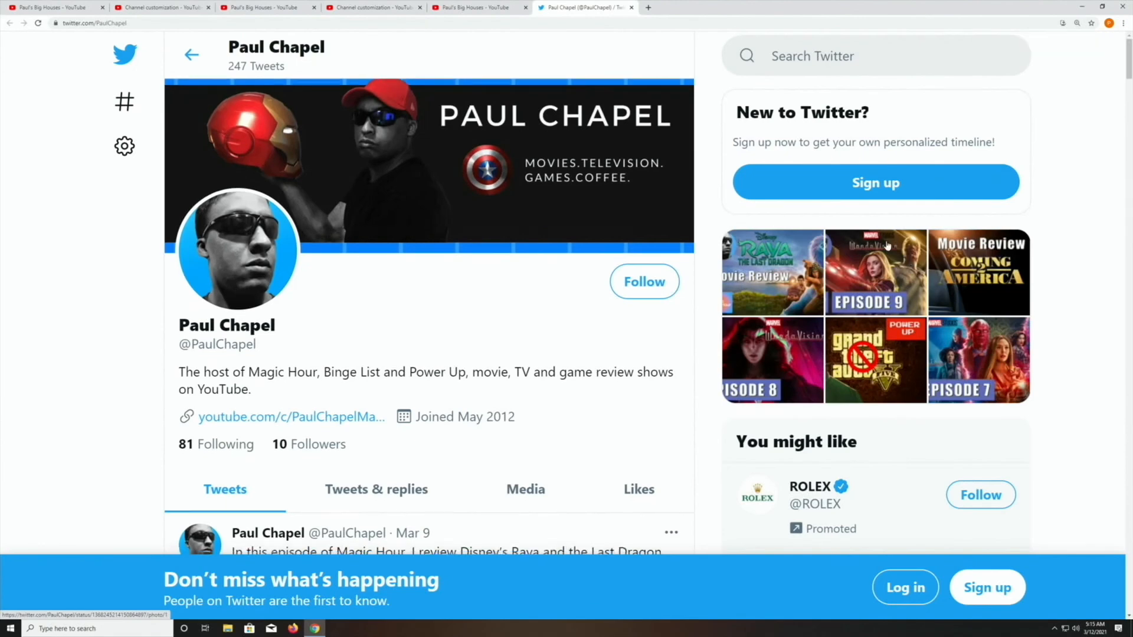
scroll(893, 242, "up", 2)
scroll(893, 242, "down", 10)
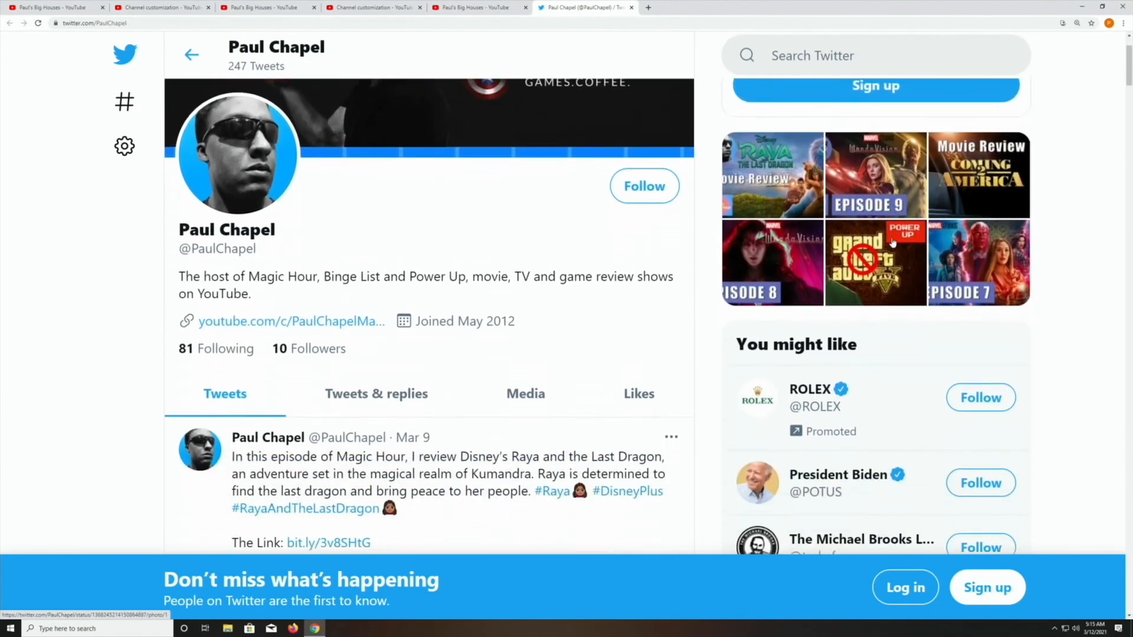
scroll(893, 242, "down", 10)
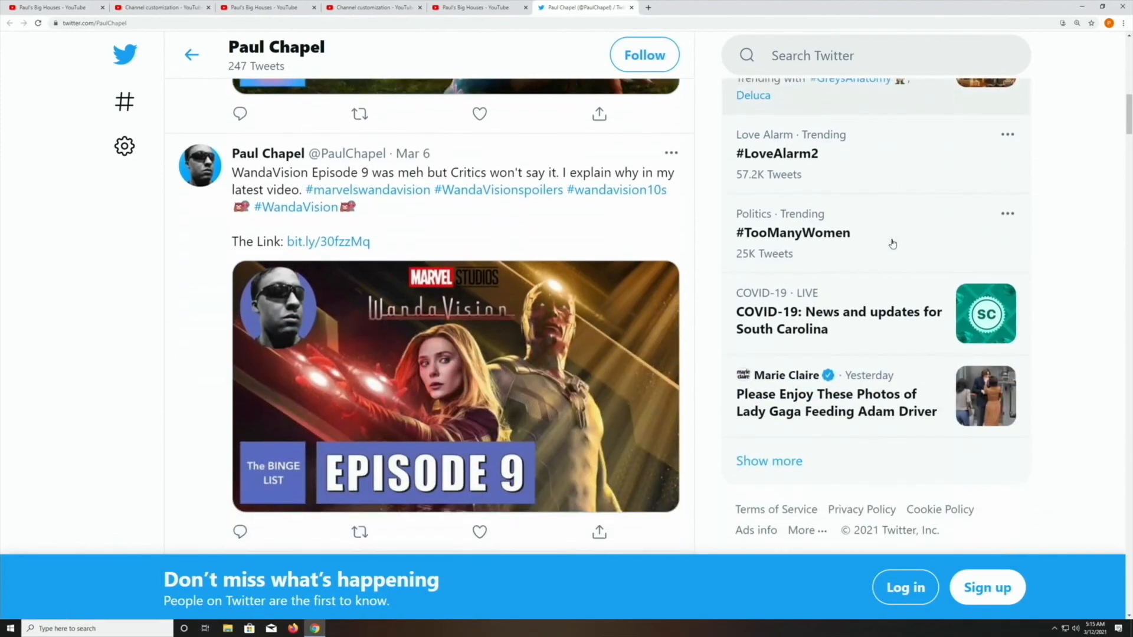
scroll(892, 243, "down", 10)
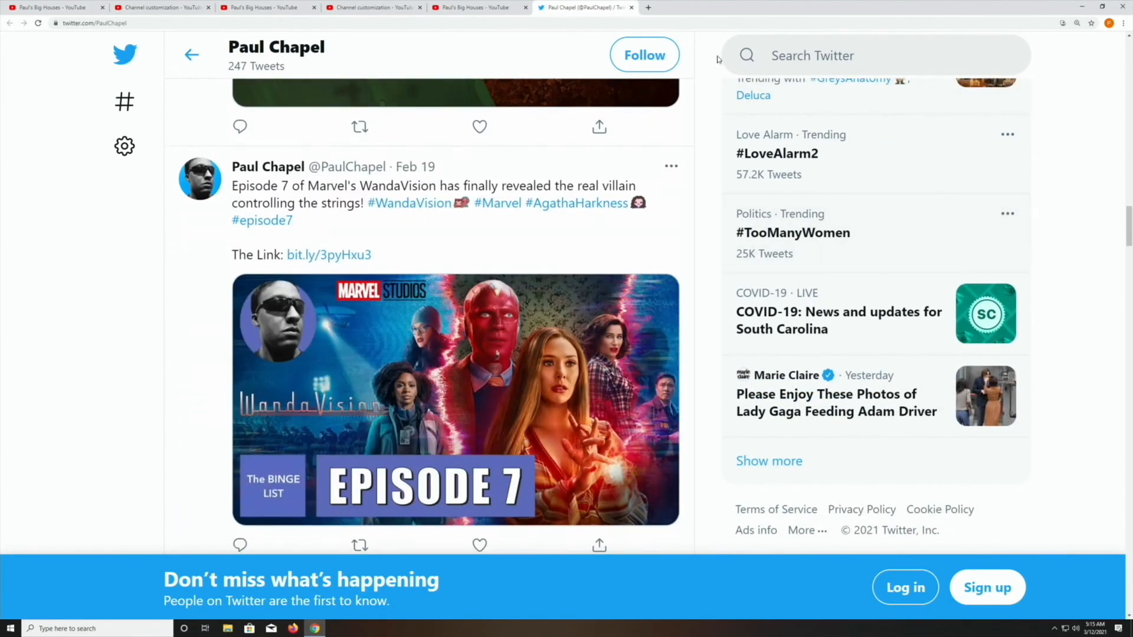
Close the Twitter profile page and review the channel homepage with its banner and uploads.
left_click(632, 7)
scroll(755, 282, "down", 3)
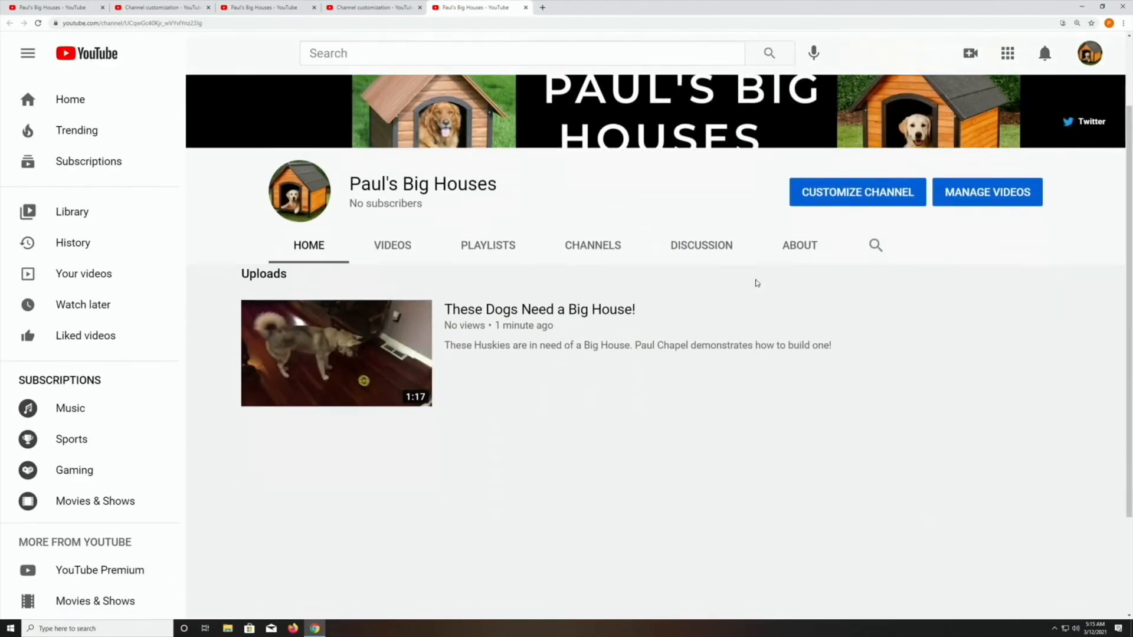
scroll(757, 283, "up", 3)
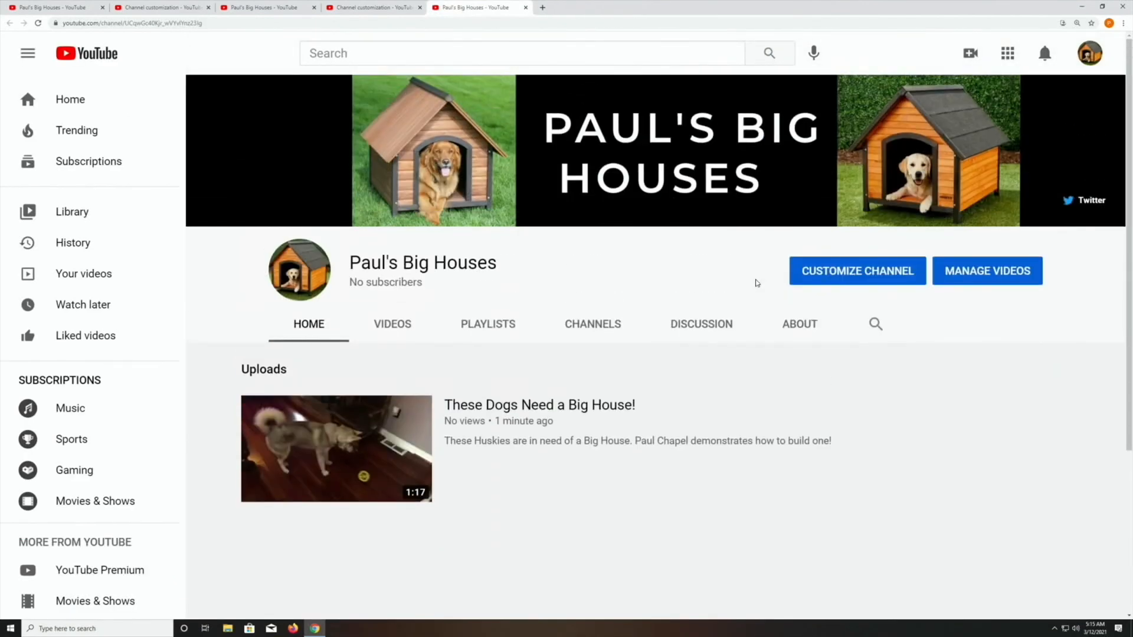